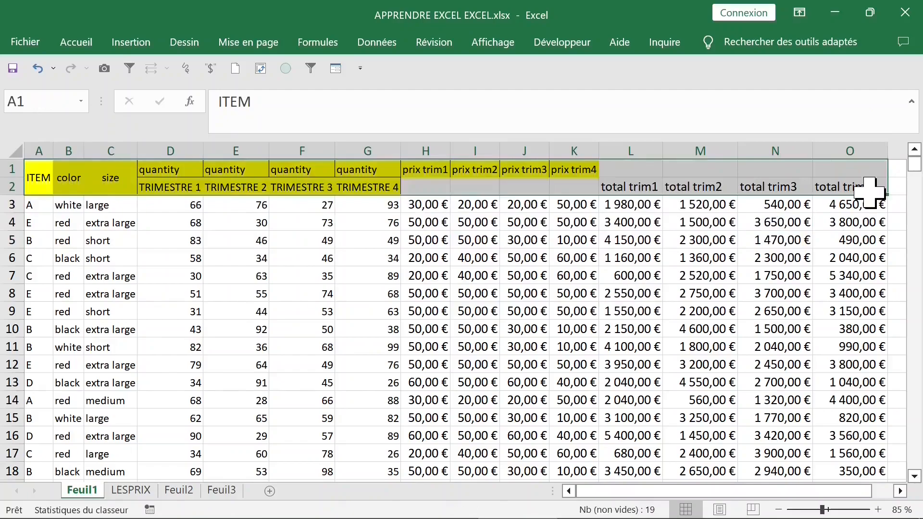
Step: Insert a PivotTable on a new worksheet from the Feuil1 data range A1:K357
drag(870, 191, 870, 193)
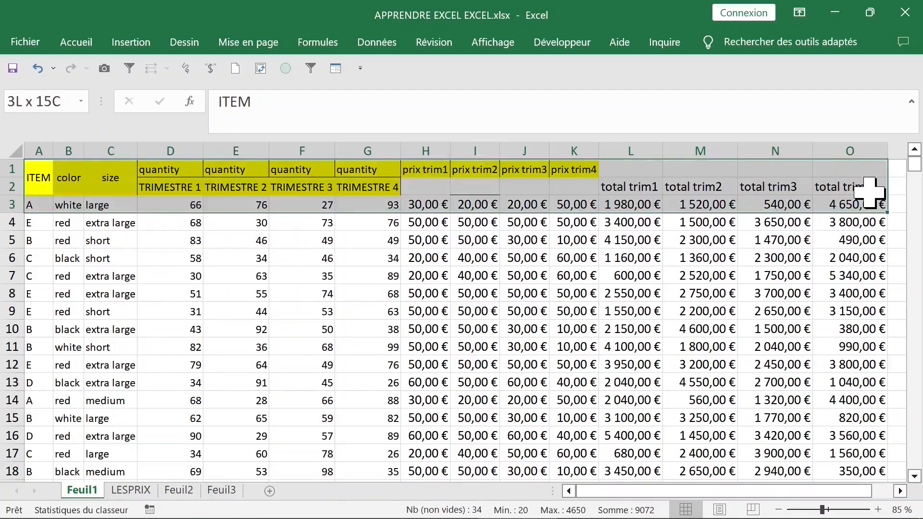
key(ctrl+shift+Down)
click(131, 42)
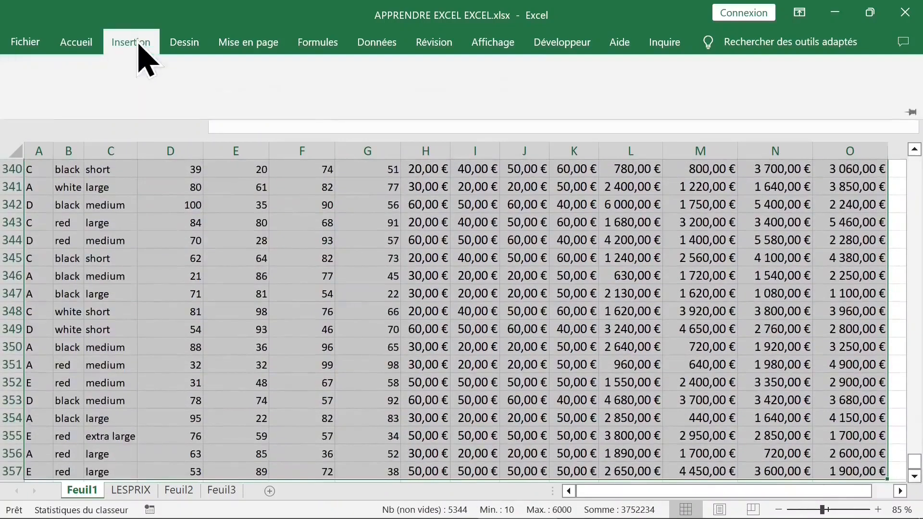
click(29, 84)
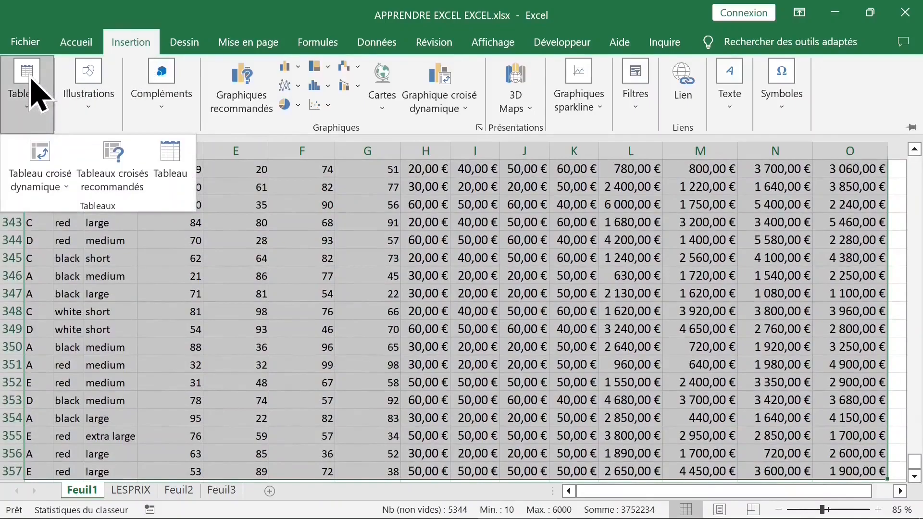
click(43, 163)
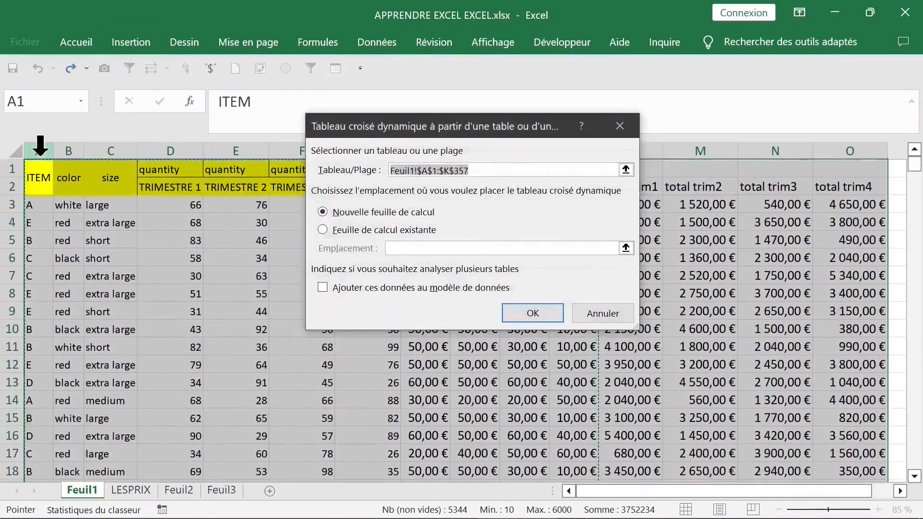
key(Return)
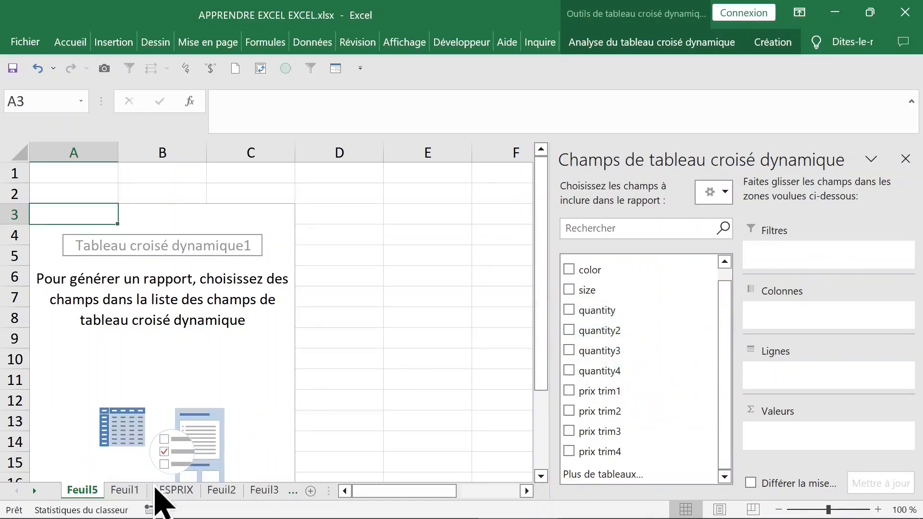
Step: Compare the two-row quantity and TRIMESTRE headers in Feuil1 with the PivotTable field list on Feuil5
click(125, 490)
click(477, 237)
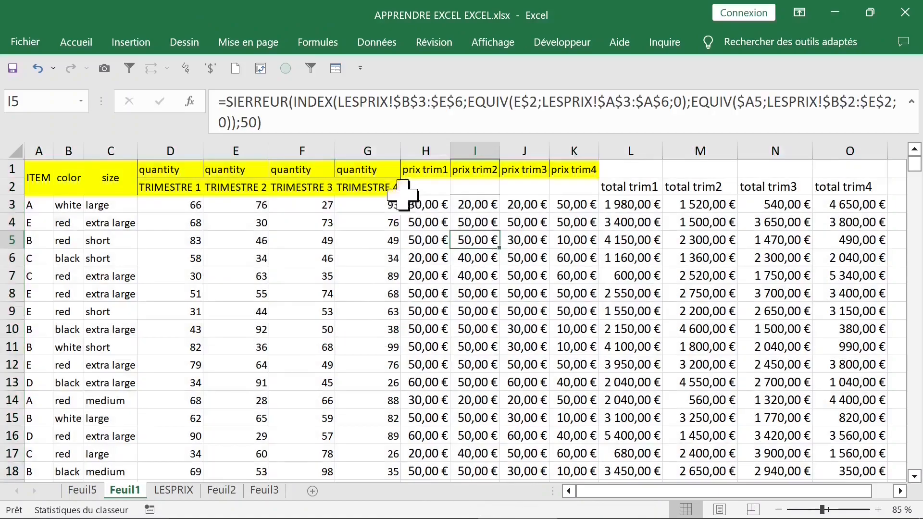
click(368, 168)
click(160, 186)
click(370, 169)
click(186, 186)
click(367, 186)
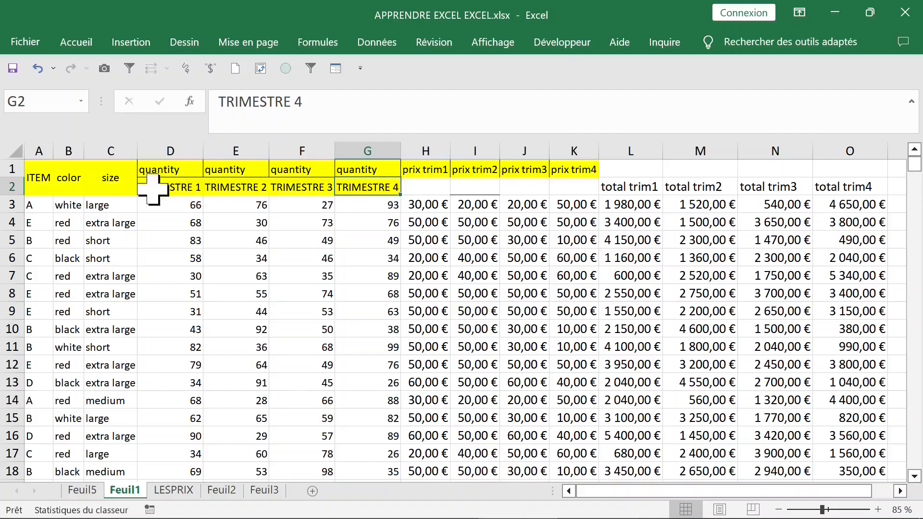
click(152, 189)
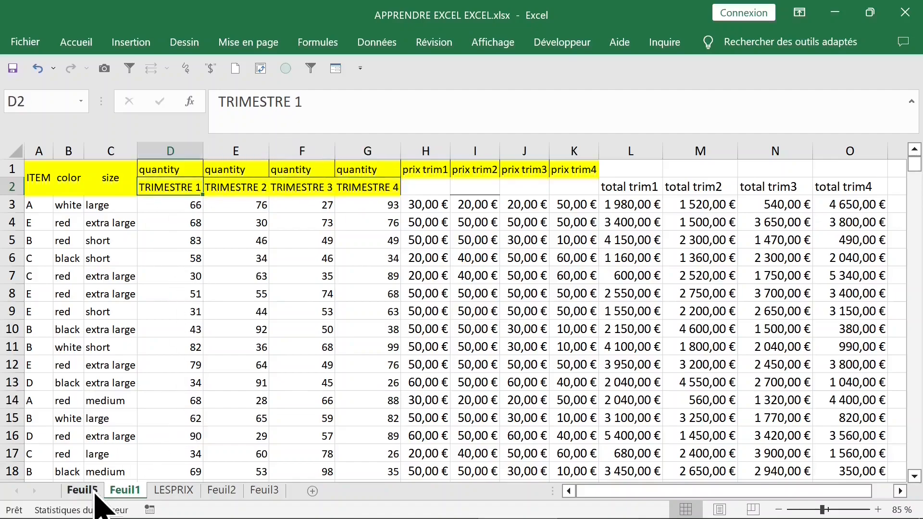
click(92, 493)
Step: Insert a blank row in Feuil1 between the two header rows and the first data row
click(125, 490)
click(9, 215)
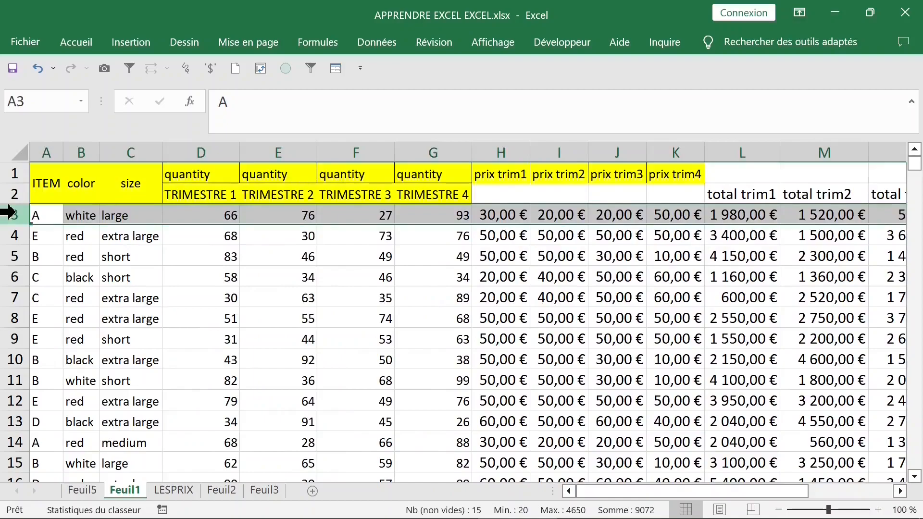
key(ctrl+plus)
Step: Enter the formula =A1 in A3 and fill it across to C3
click(57, 214)
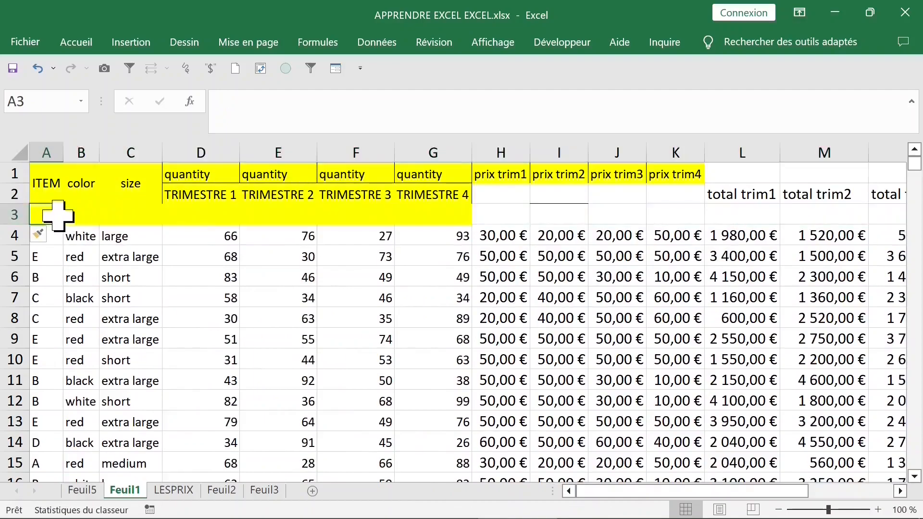
text(=)
click(48, 178)
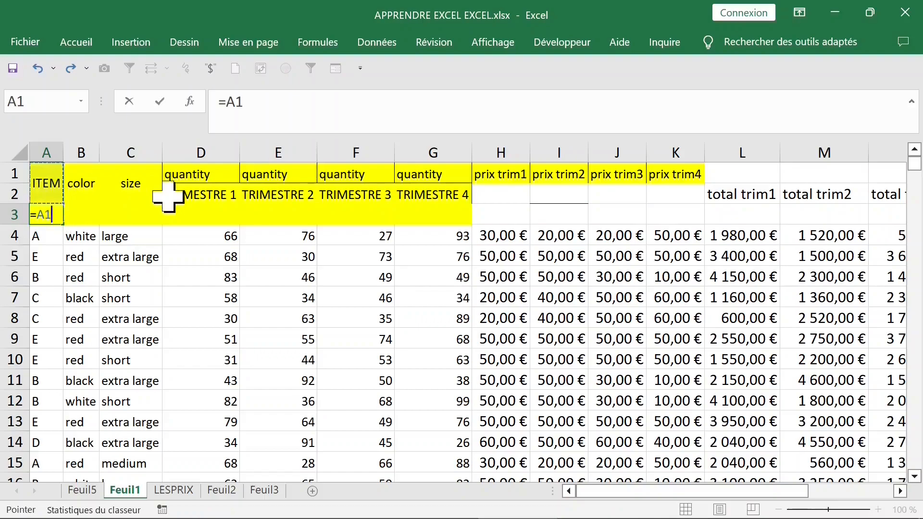
key(ctrl+Return)
drag(65, 226, 149, 226)
Step: Combine the two quantity header rows in D3 with the formula =D1&D2 and fill it across to G3
click(197, 211)
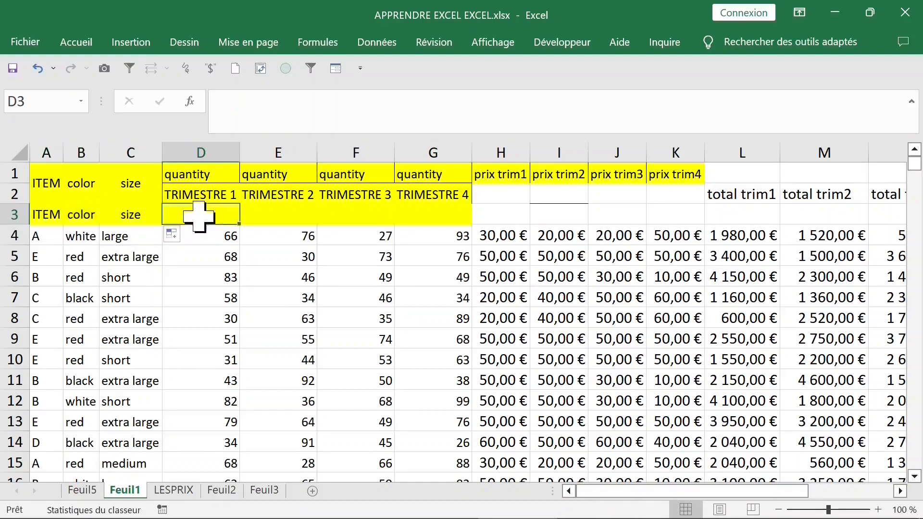
text(=)
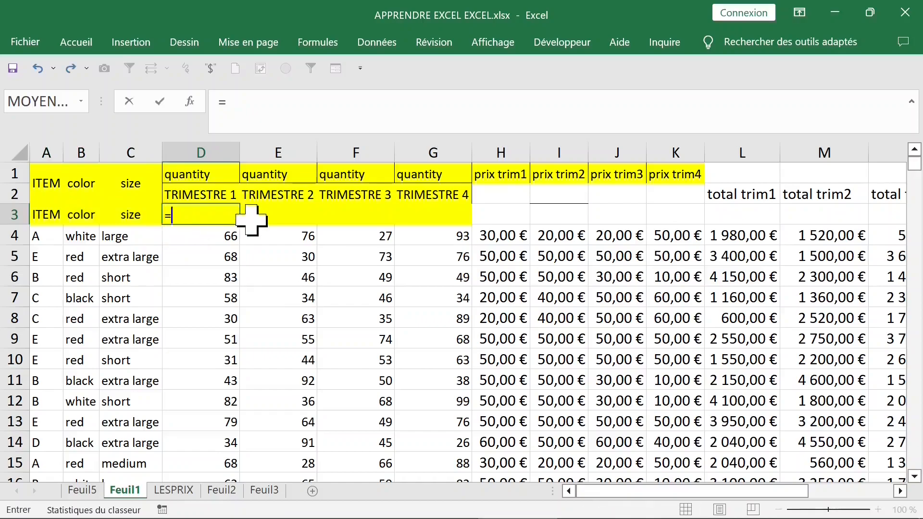
click(214, 177)
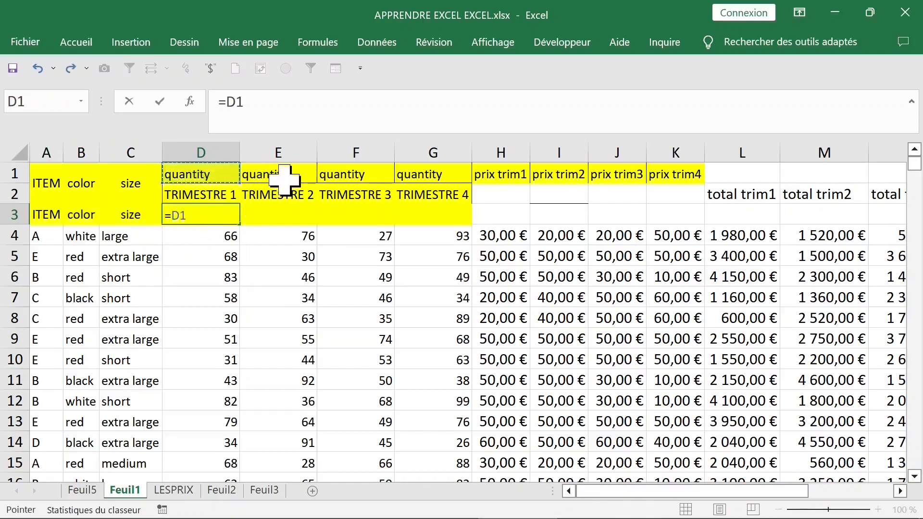
text(&)
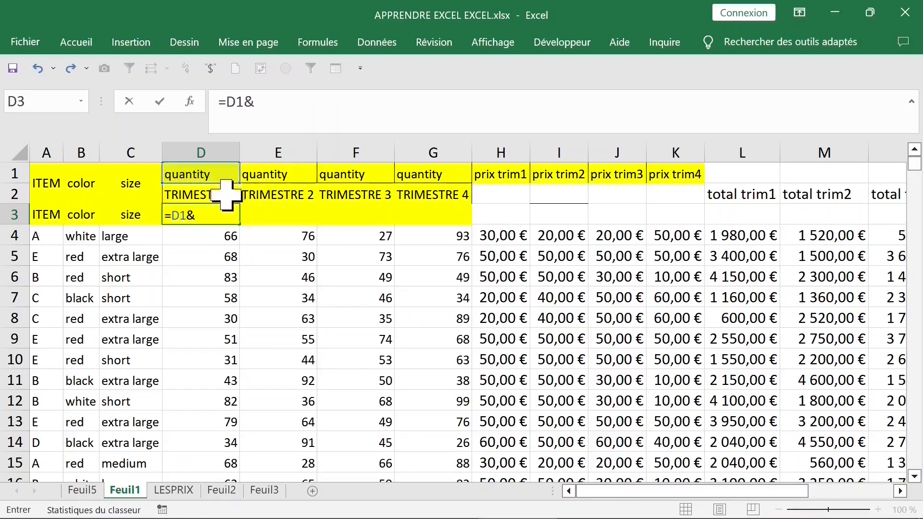
click(214, 195)
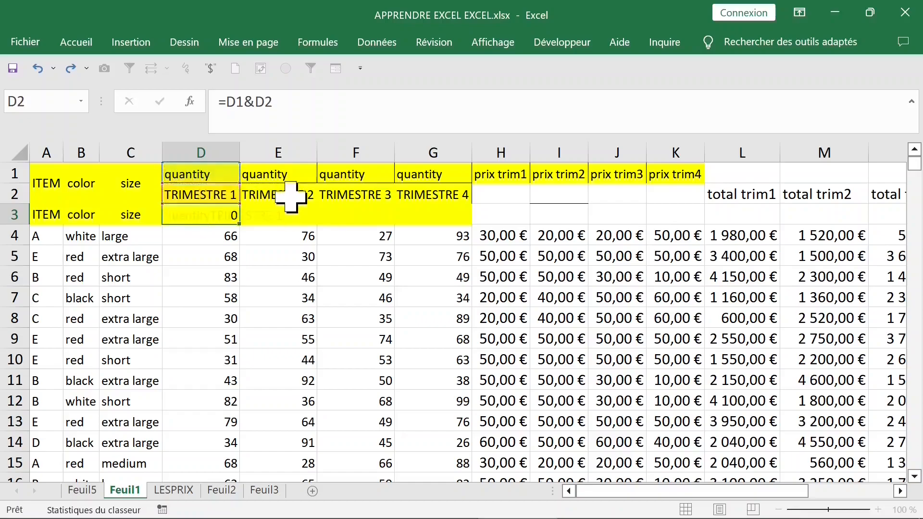
key(Return)
click(222, 211)
drag(240, 224, 457, 224)
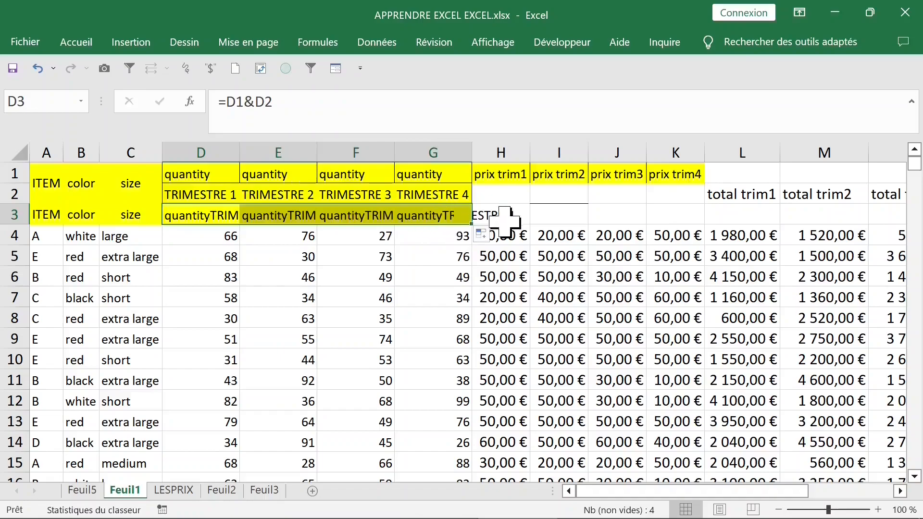
Step: Enter the formula =H1 in H3 and fill it across to K3 for the price headers
click(534, 223)
click(503, 221)
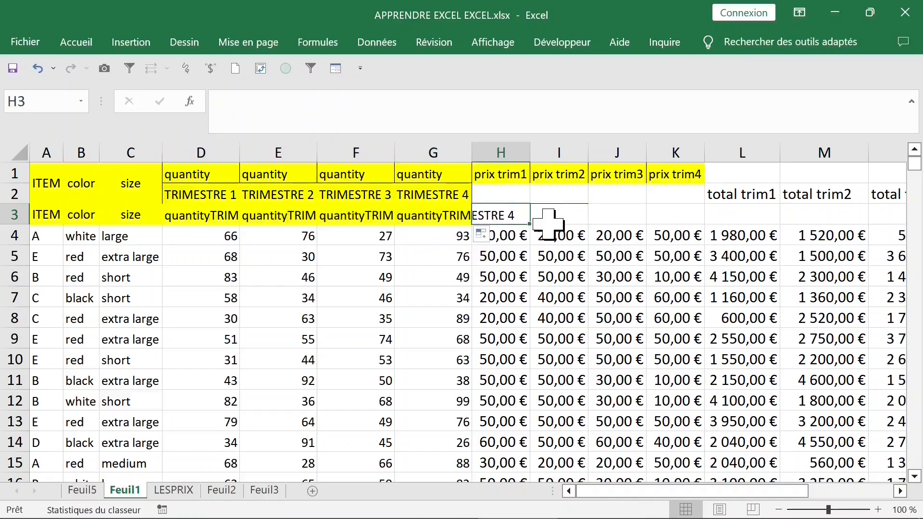
text(=)
click(501, 175)
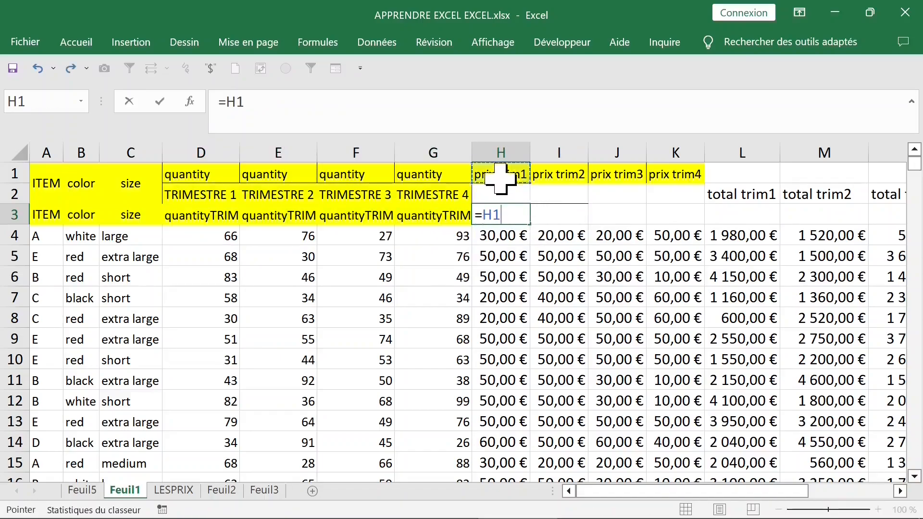
key(Return)
click(500, 217)
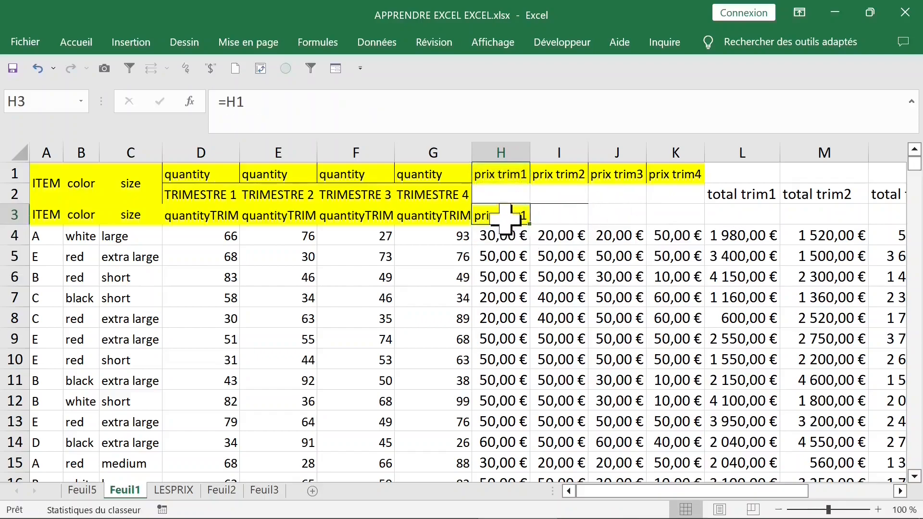
drag(535, 225, 634, 226)
drag(695, 225, 692, 226)
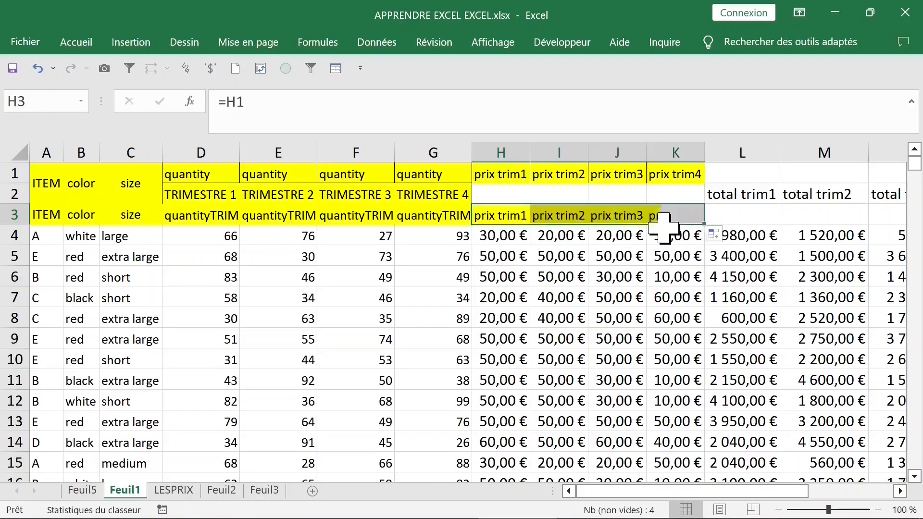
Step: Enter the formula =L2 in L3 and fill it across to O3 for the total headers
click(740, 213)
text(=)
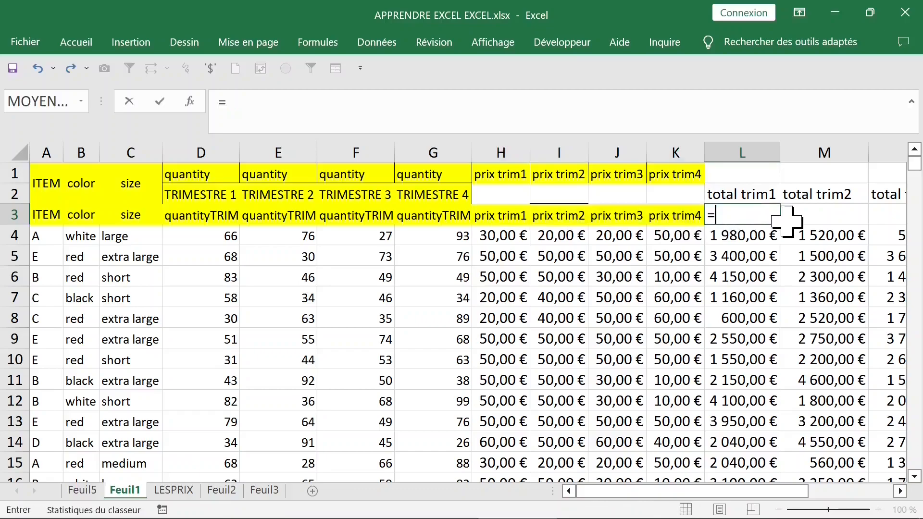
click(753, 194)
key(Return)
click(773, 212)
drag(785, 225, 813, 219)
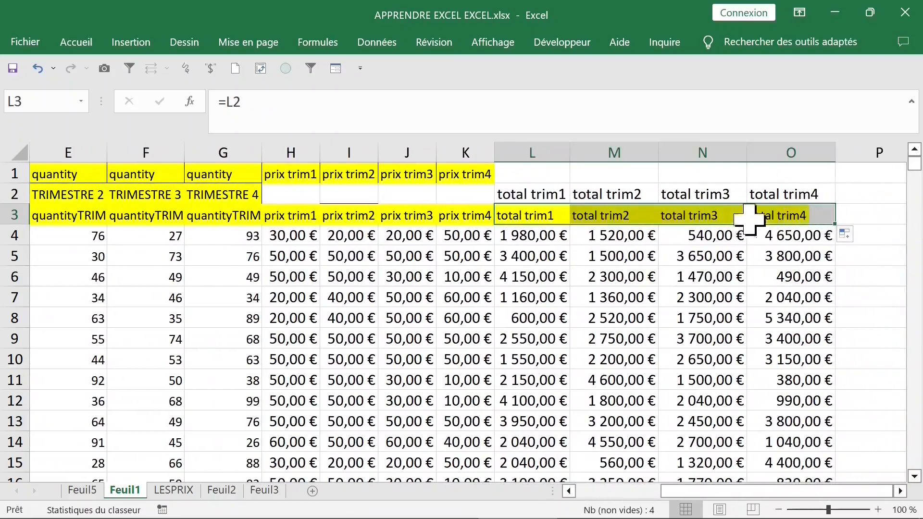
Step: Apply a light orange fill color to the new header row A3:O3
click(801, 215)
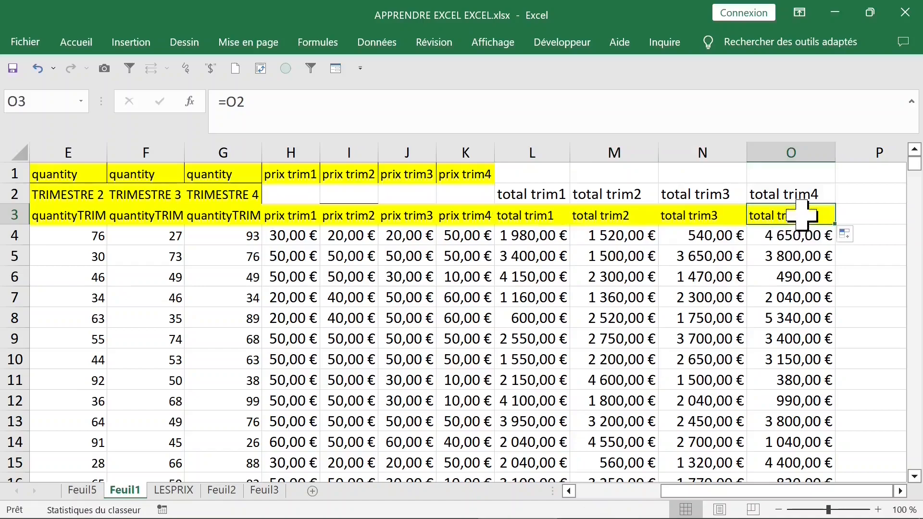
key(ctrl+shift+Left)
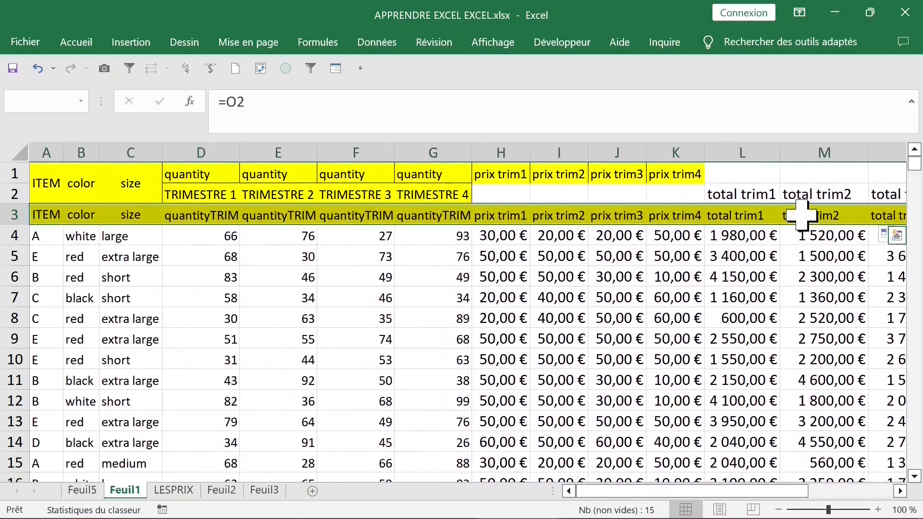
click(79, 43)
click(228, 100)
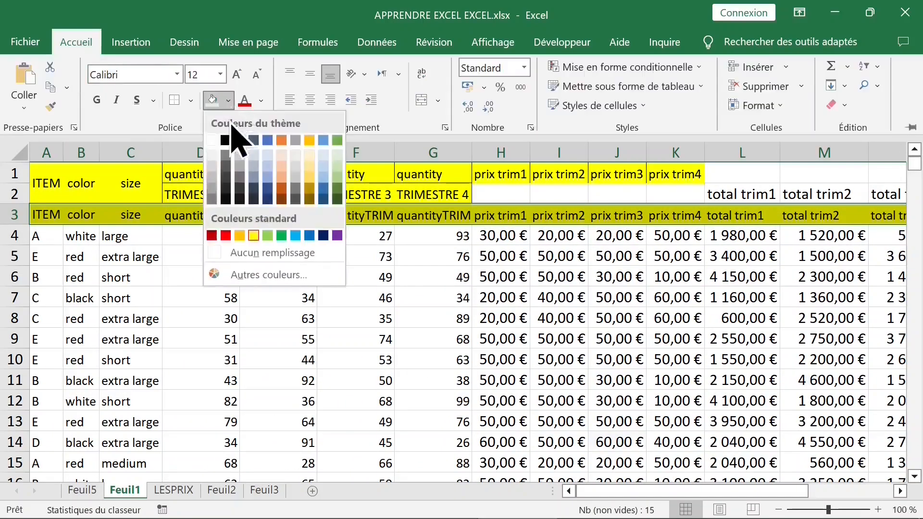
click(288, 163)
click(513, 215)
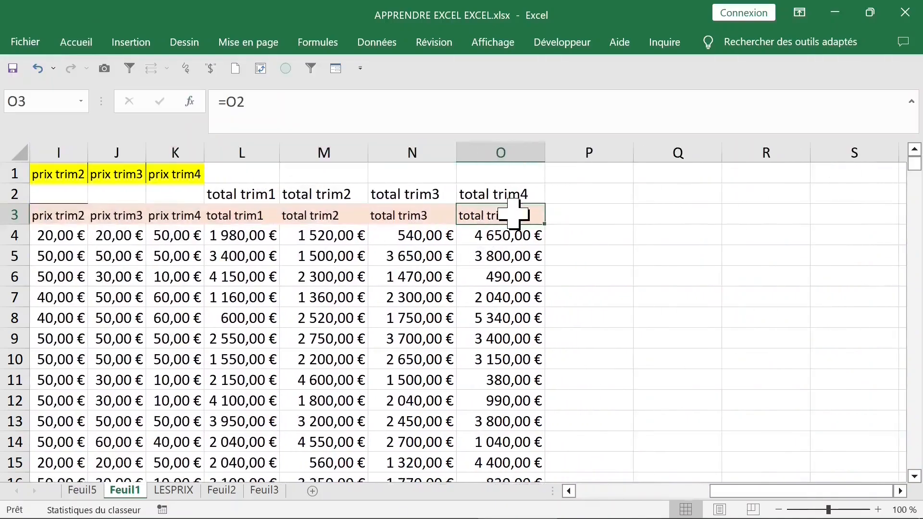
Step: Change the data source of the PivotTable on Feuil5 to Feuil1!$A$3:$O$358, starting at the combined header row
click(82, 491)
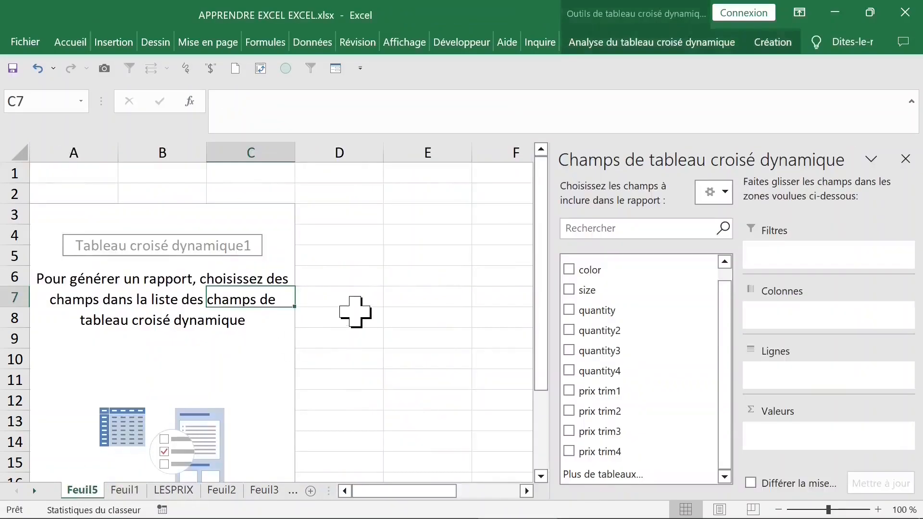
click(214, 276)
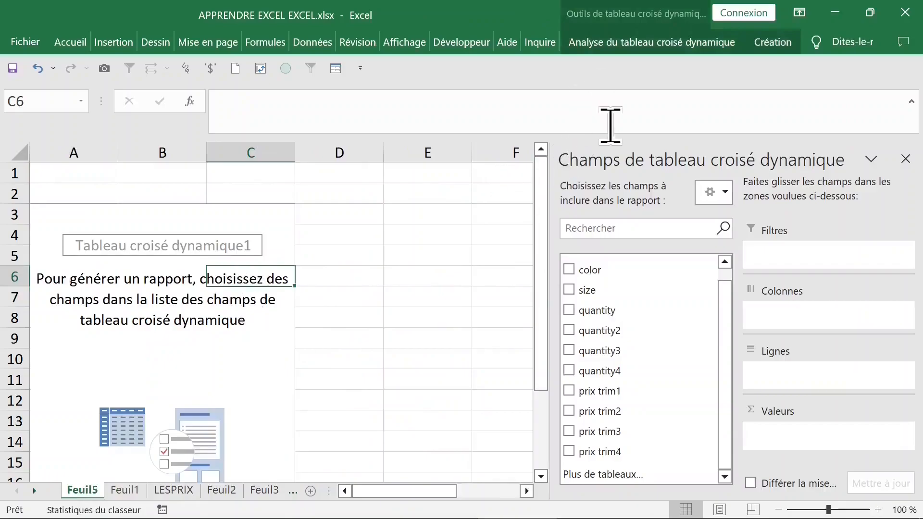
click(630, 45)
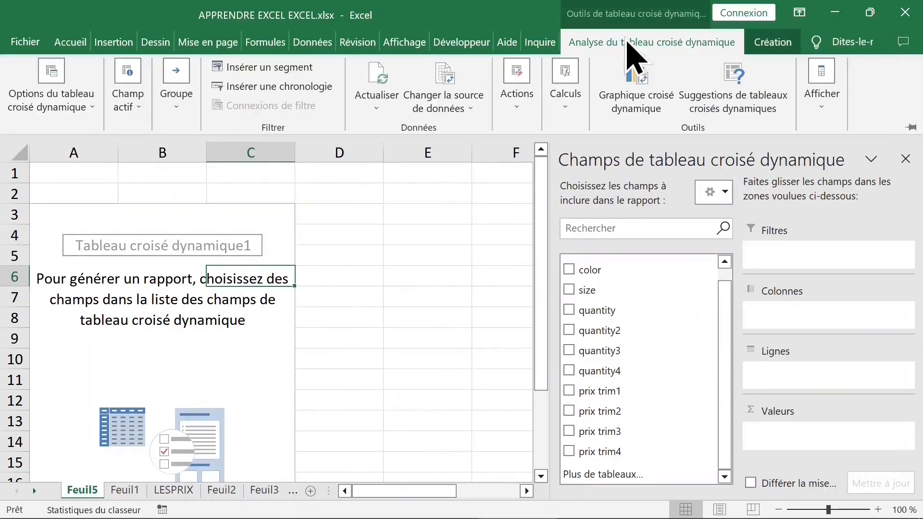
click(477, 109)
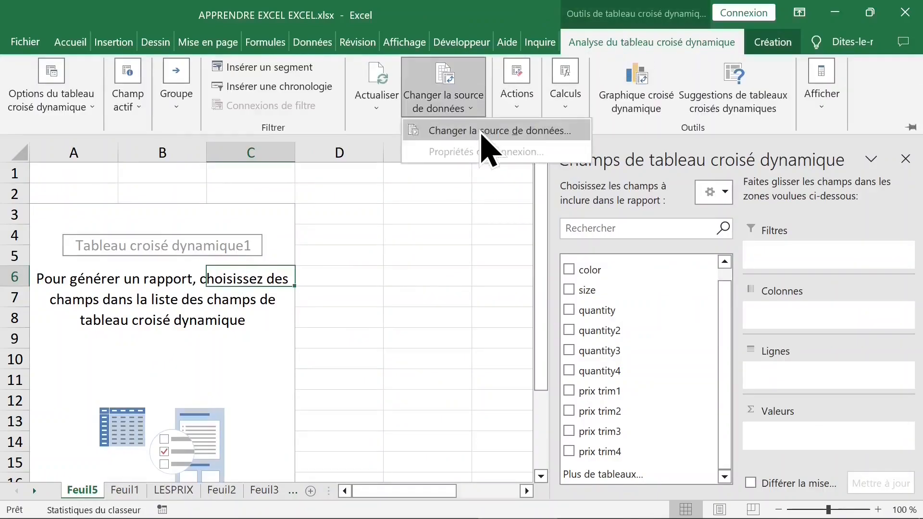
click(481, 135)
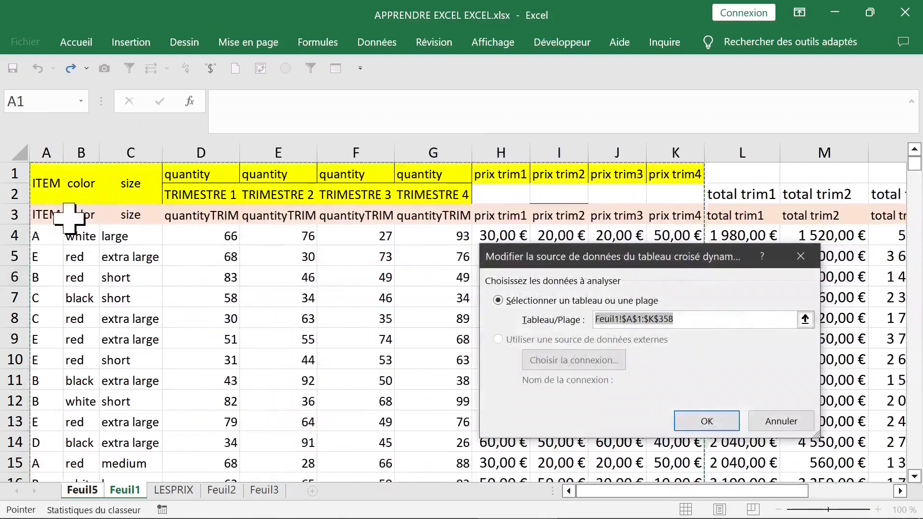
click(71, 217)
click(53, 217)
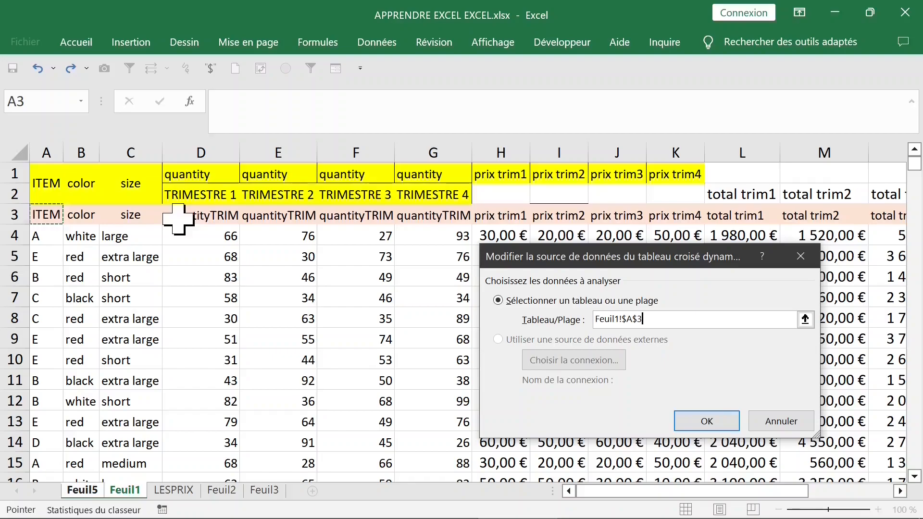
key(ctrl+shift+Right)
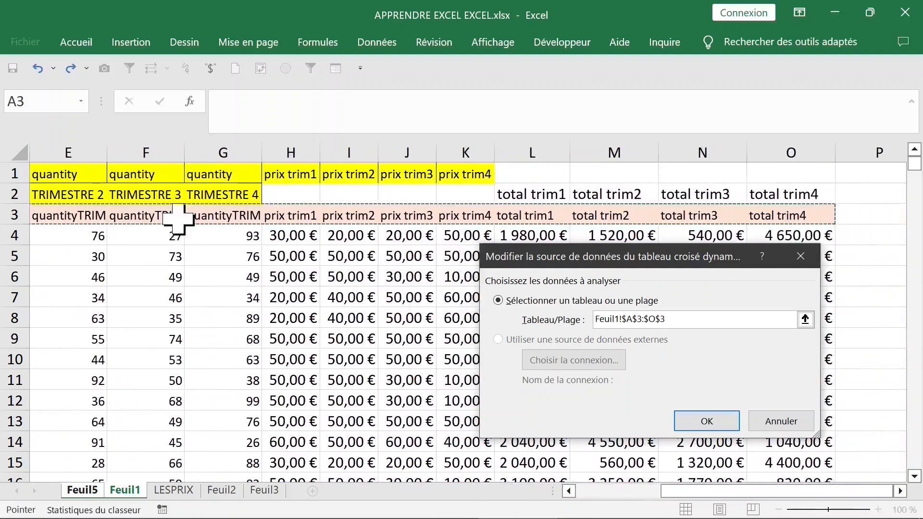
key(ctrl+shift+Down)
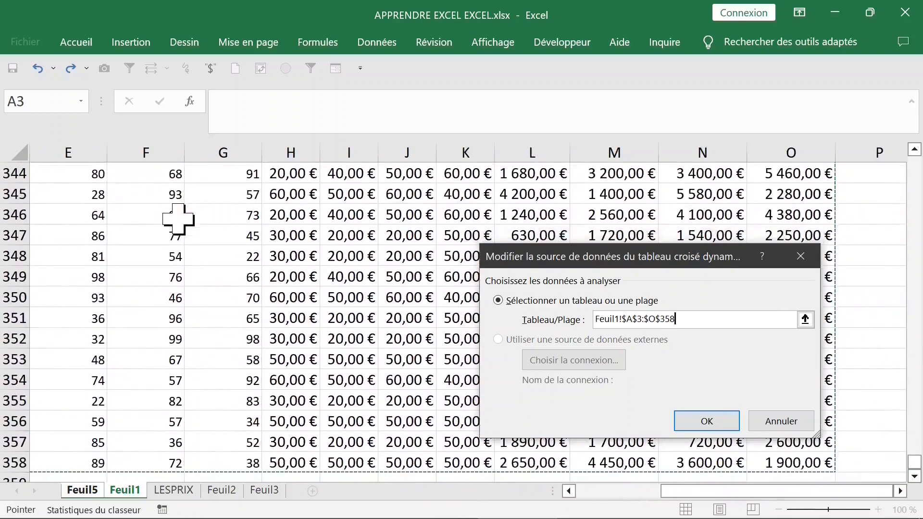
click(703, 420)
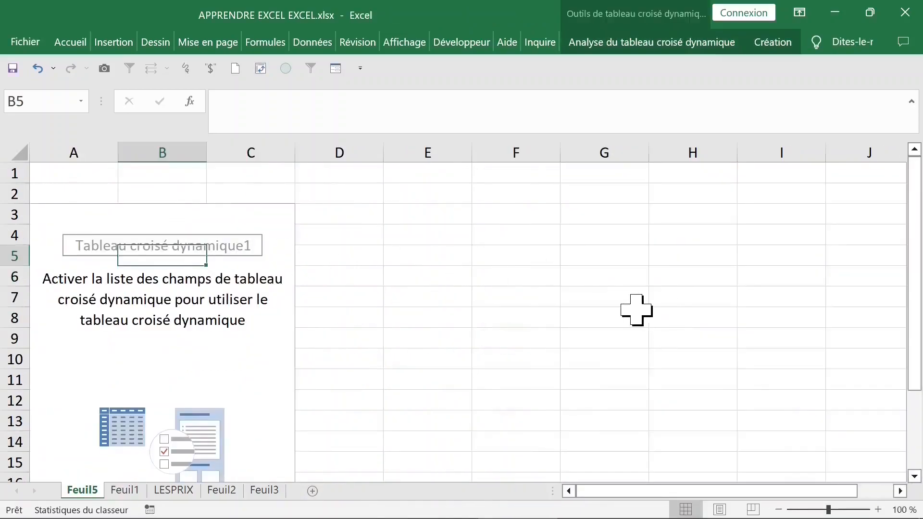
Step: Display the field list for the PivotTable on Feuil5
click(690, 48)
click(822, 103)
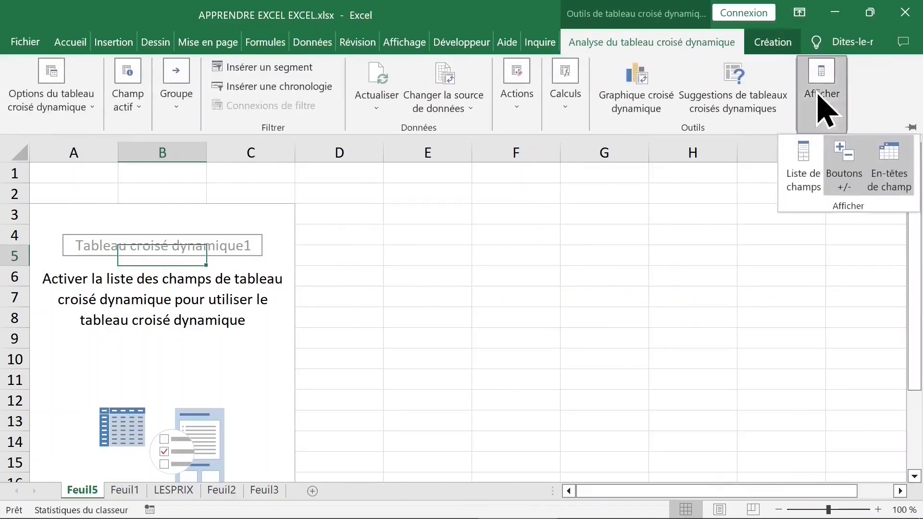
click(813, 174)
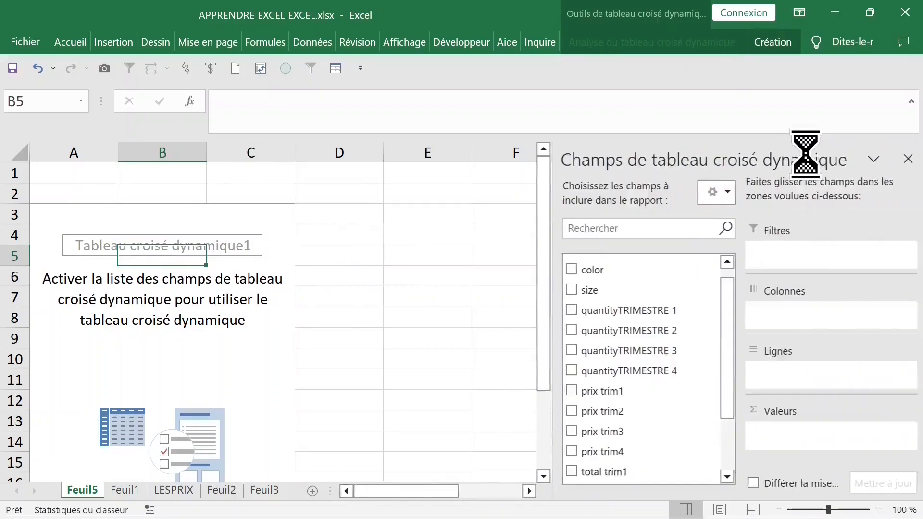
Step: Add ITEM as row labels and sum the quantityTRIMESTRE 1 to 4 fields as values in the PivotTable
click(572, 266)
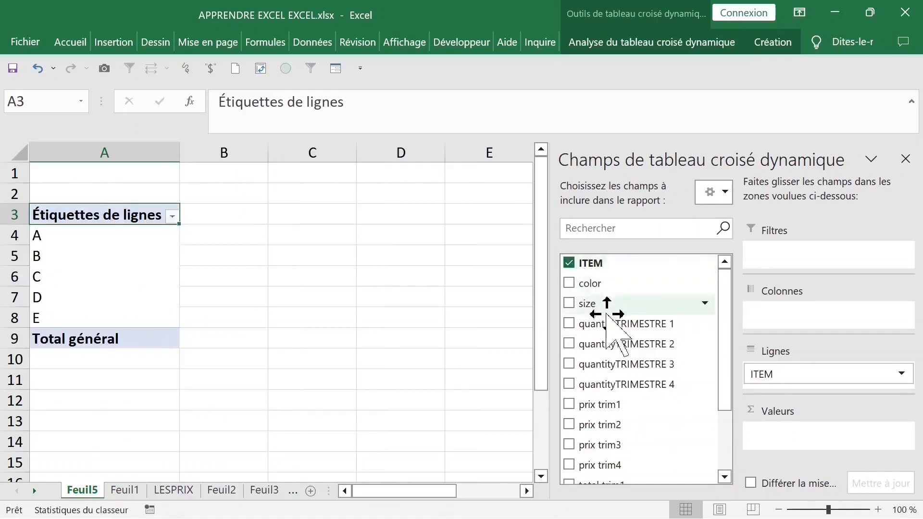
click(569, 324)
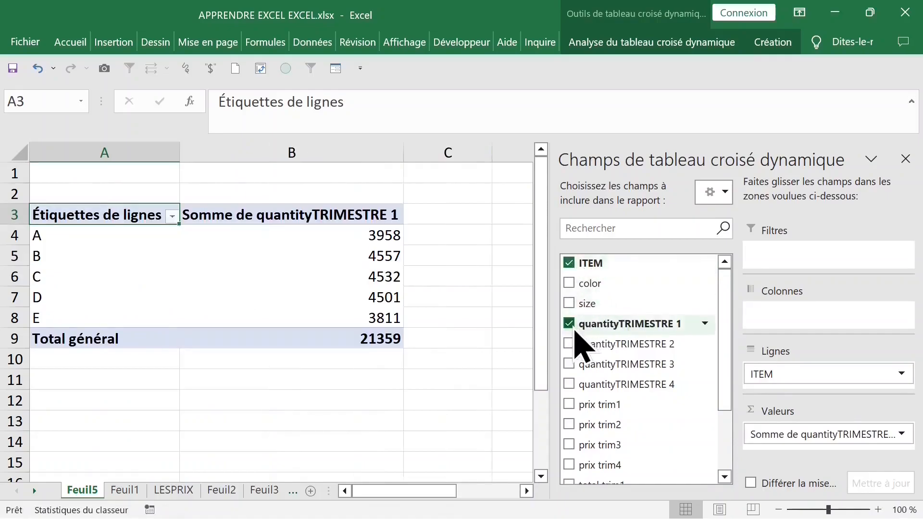
click(570, 345)
click(569, 364)
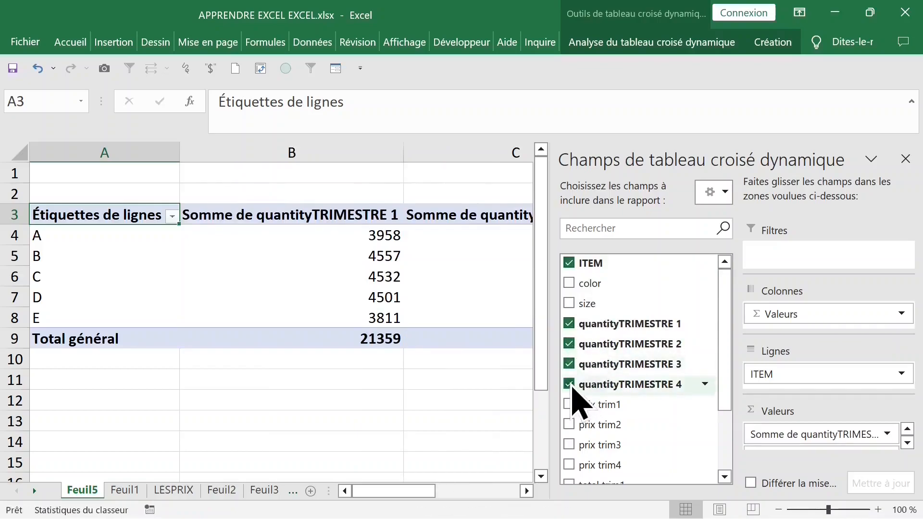
Step: Move ITEM to the columns area and clear ITEM and all quantityTRIMESTRE fields from the PivotTable
drag(827, 374, 828, 313)
drag(817, 434, 644, 432)
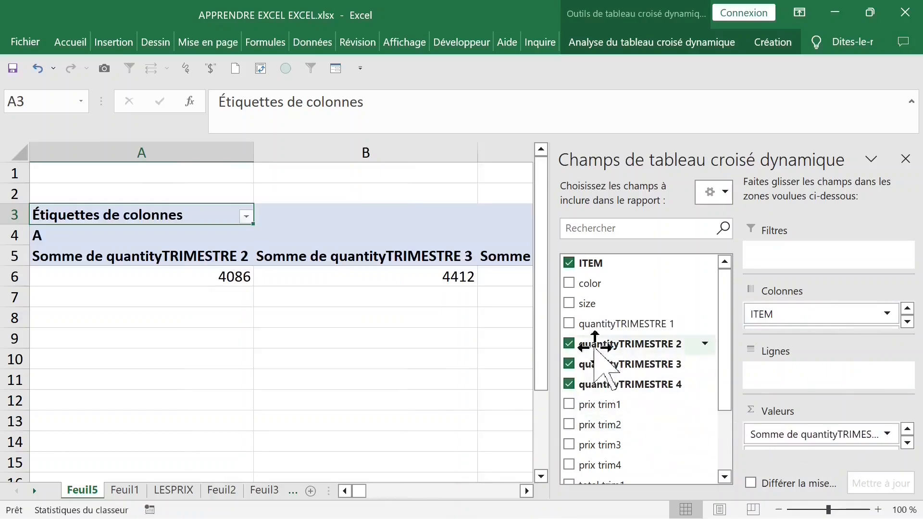
click(570, 345)
click(569, 364)
click(569, 384)
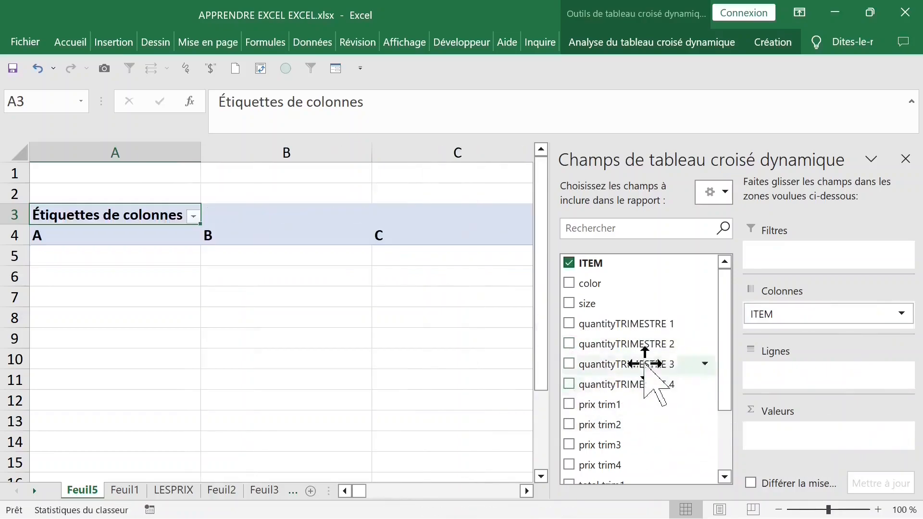
click(598, 265)
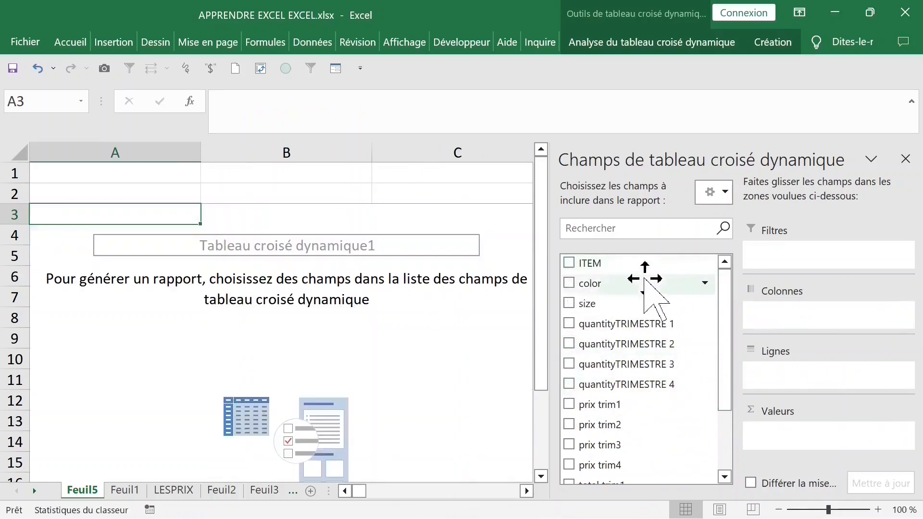
Step: Set color as the row labels with quantityTRIMESTRE 1 to 4 as summed values, and close the field list
click(569, 284)
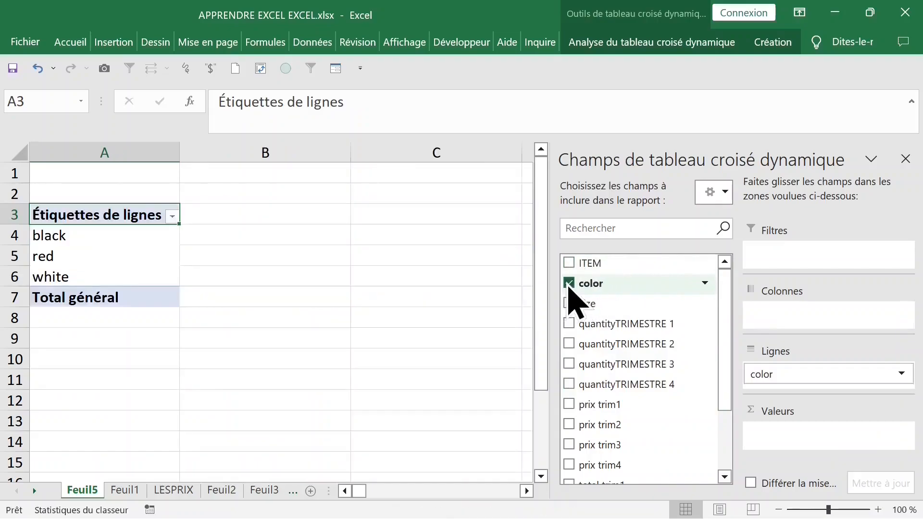
click(569, 325)
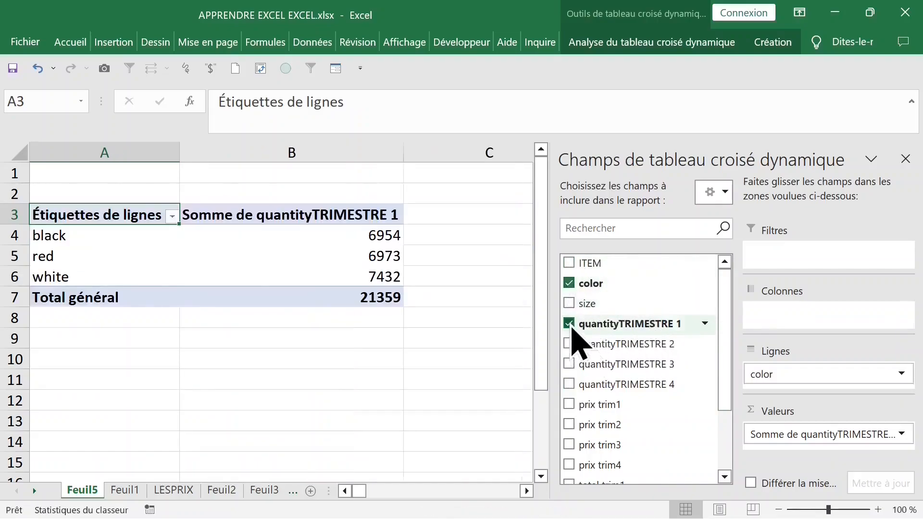
click(569, 345)
click(569, 364)
click(570, 384)
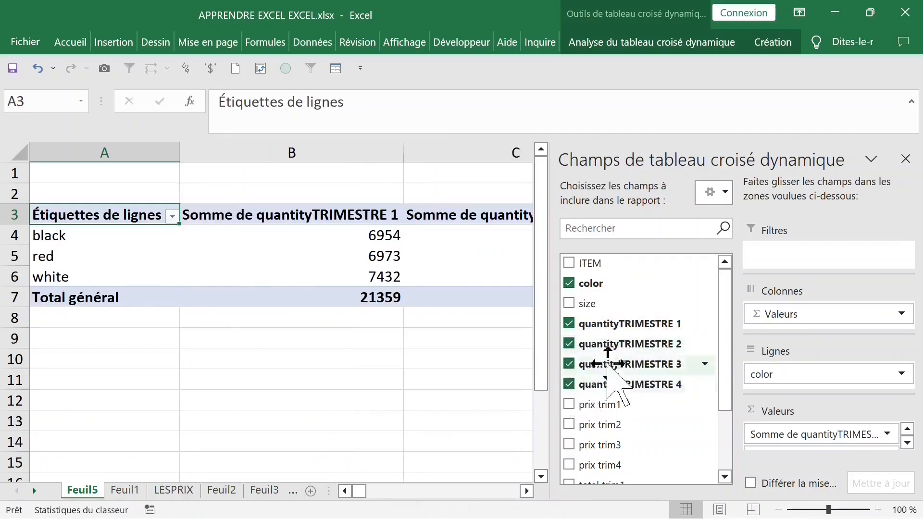
click(906, 159)
click(449, 275)
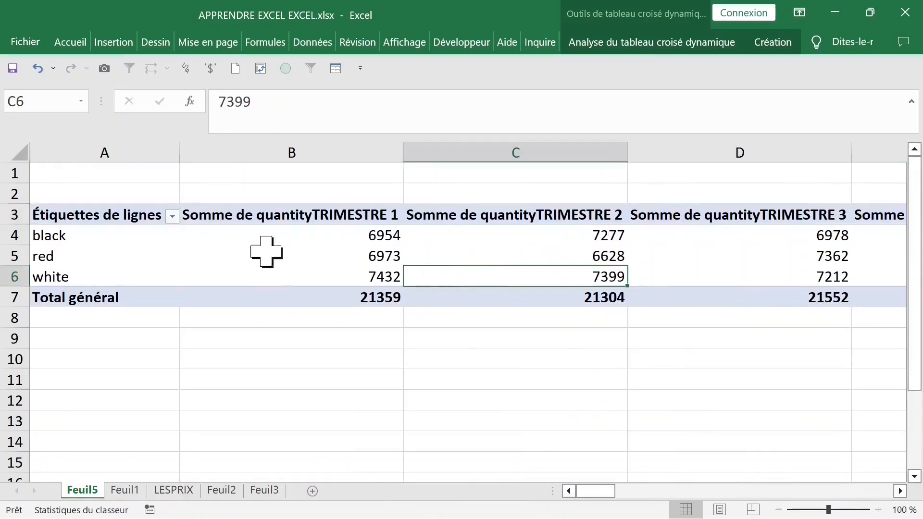
Step: Wrap the text of the PivotTable's header row 3
click(241, 215)
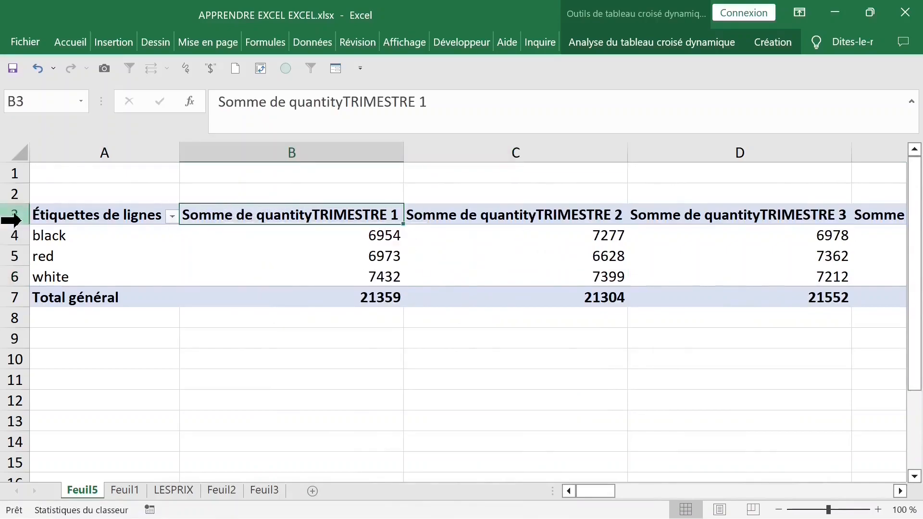
click(14, 220)
click(70, 42)
click(423, 80)
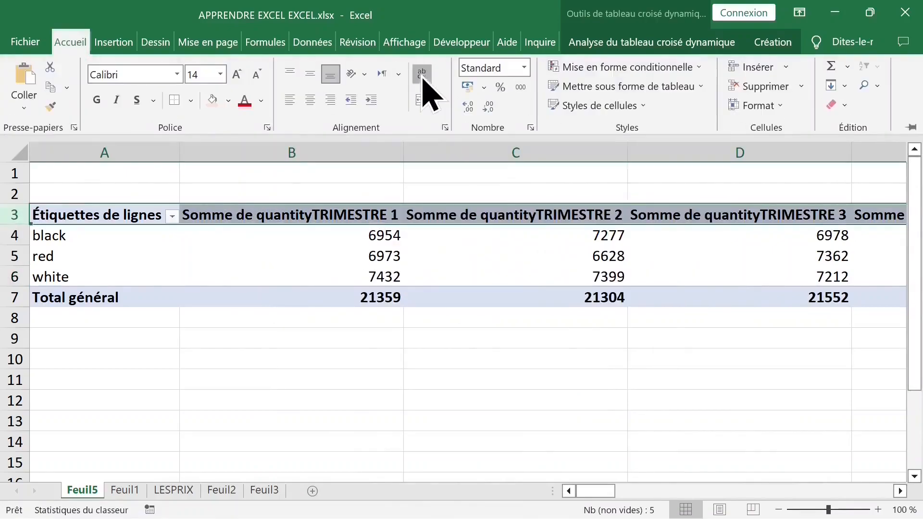
Step: Narrow the PivotTable's quantity columns so their long headers break over several lines
drag(628, 156, 586, 156)
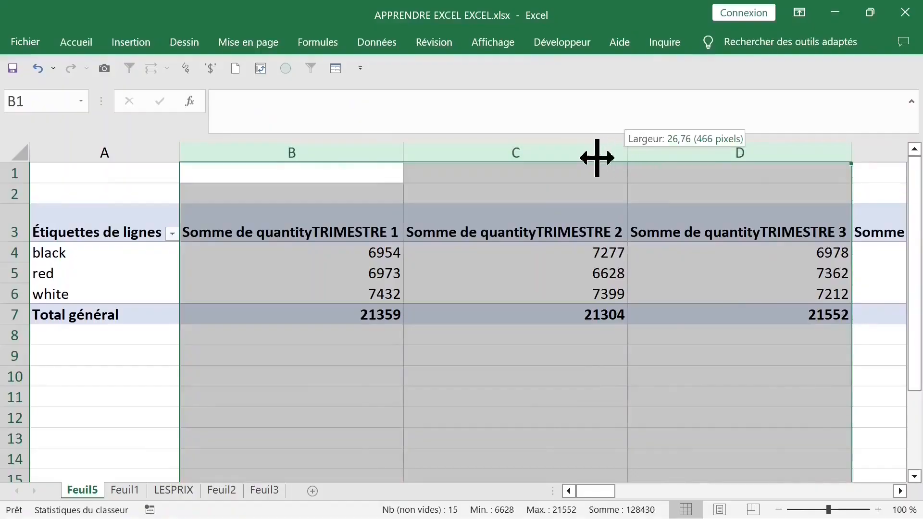
drag(543, 157, 515, 157)
drag(487, 157, 437, 154)
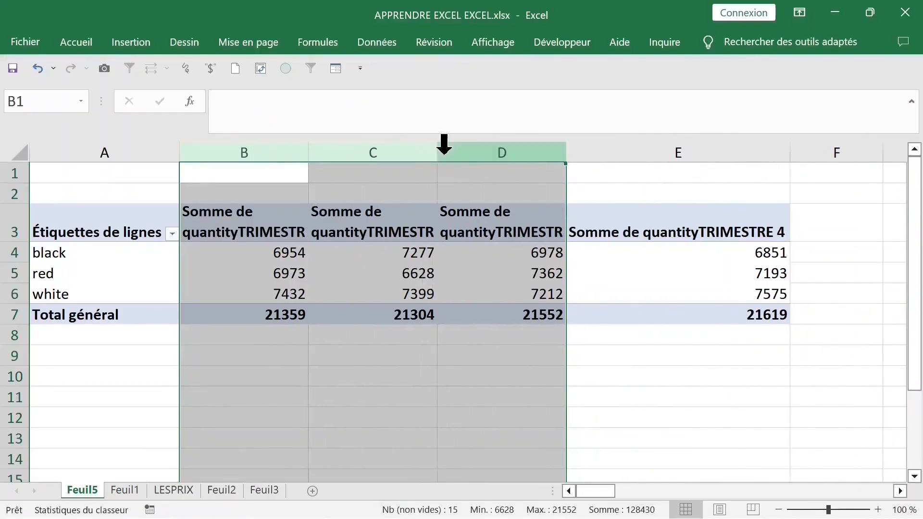
click(637, 144)
Step: Increase the height of header row 3 and autofit the widths of columns B to E
click(240, 226)
drag(15, 241, 15, 273)
click(631, 235)
drag(250, 153, 657, 170)
double_click(567, 153)
click(276, 301)
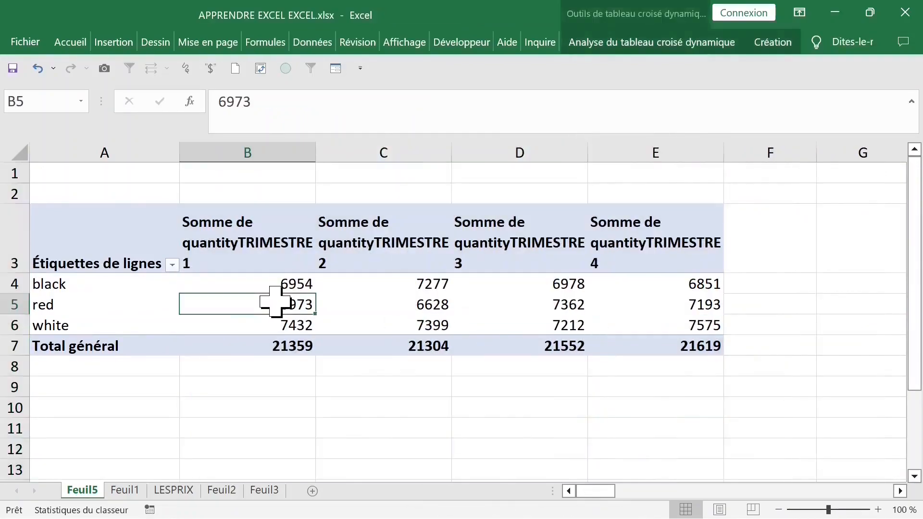
Step: Show the PivotTable's field list again and add size and ITEM to the row labels
click(117, 289)
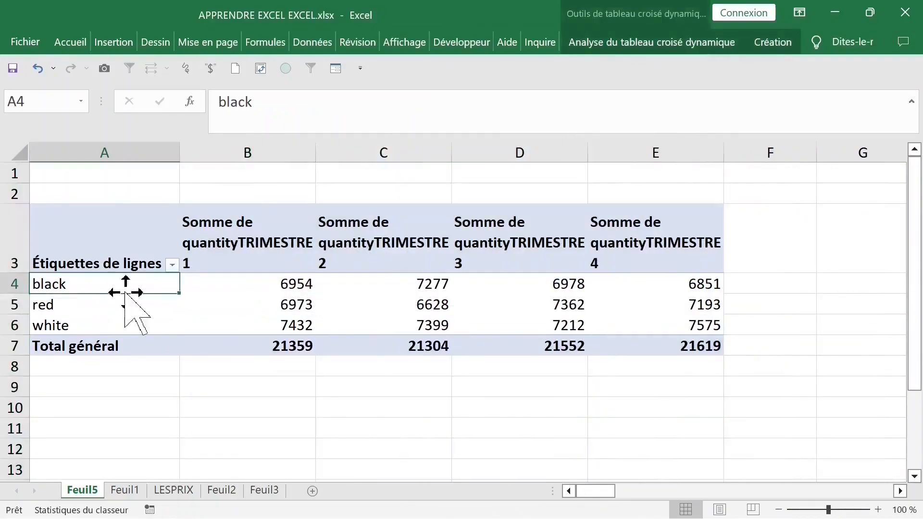
right_click(105, 287)
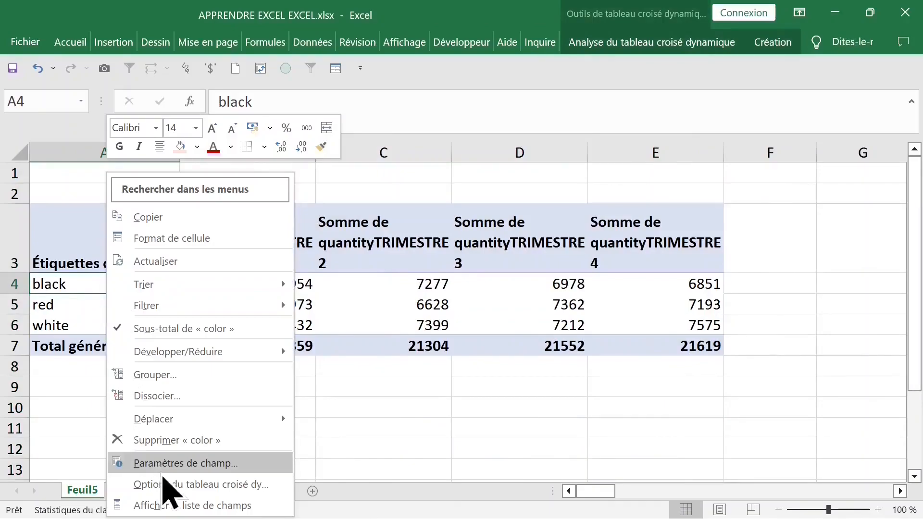
click(130, 503)
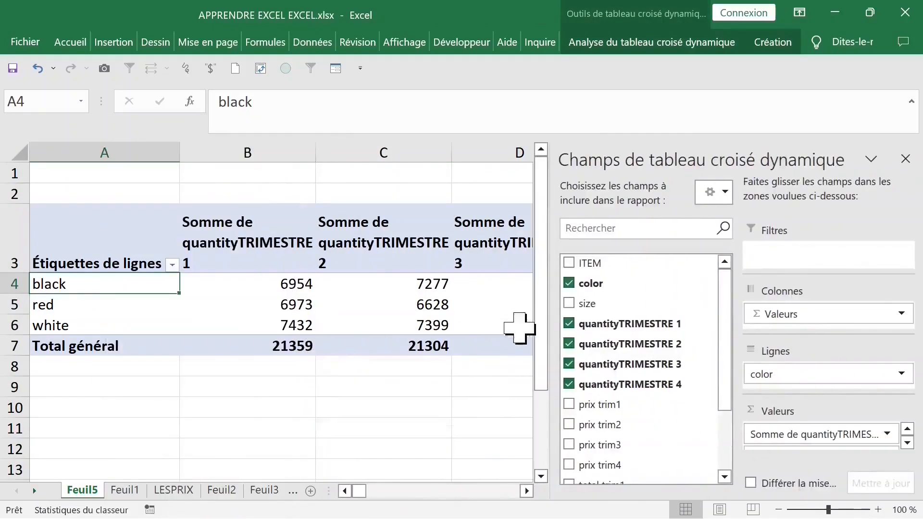
click(586, 303)
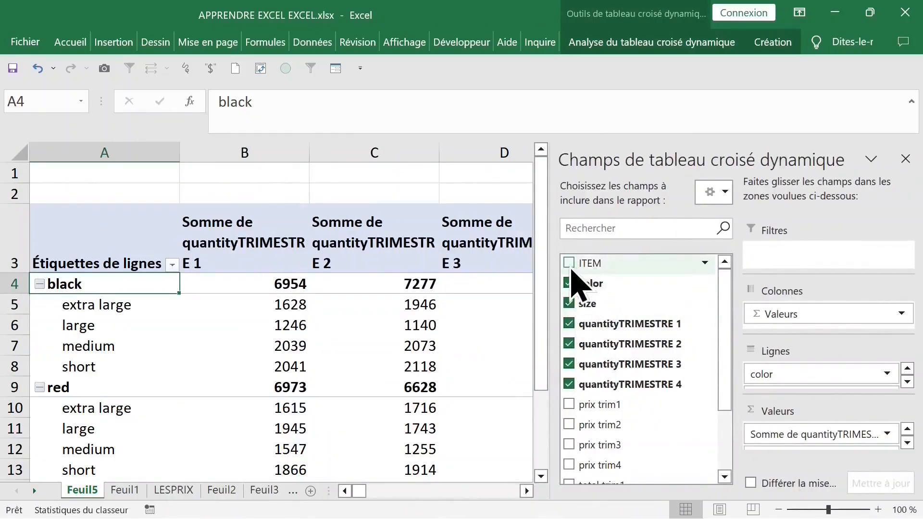
click(569, 263)
Step: Move color from the row labels to the report filter and close the field list
drag(823, 373, 822, 255)
click(905, 157)
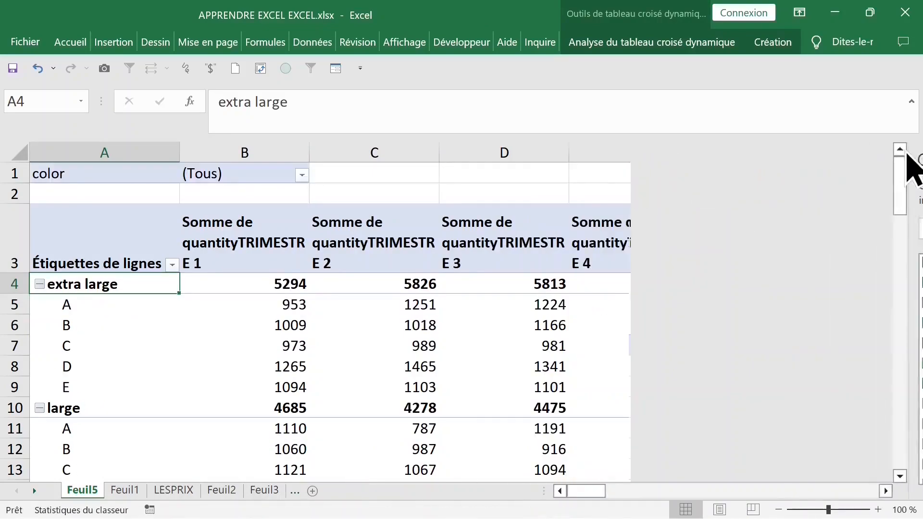
click(560, 286)
click(647, 283)
click(610, 254)
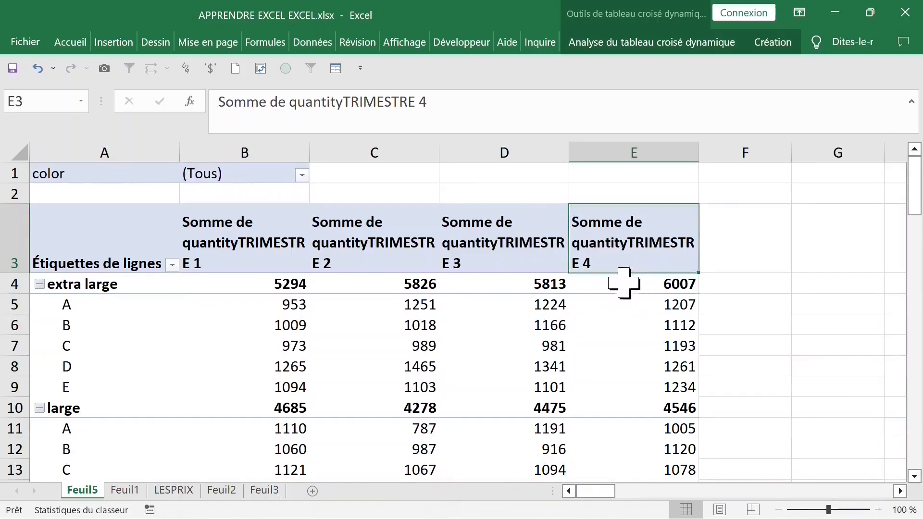
Step: Switch the PivotTable's report layout to tabular form so size and ITEM sit in separate columns
click(60, 338)
click(123, 306)
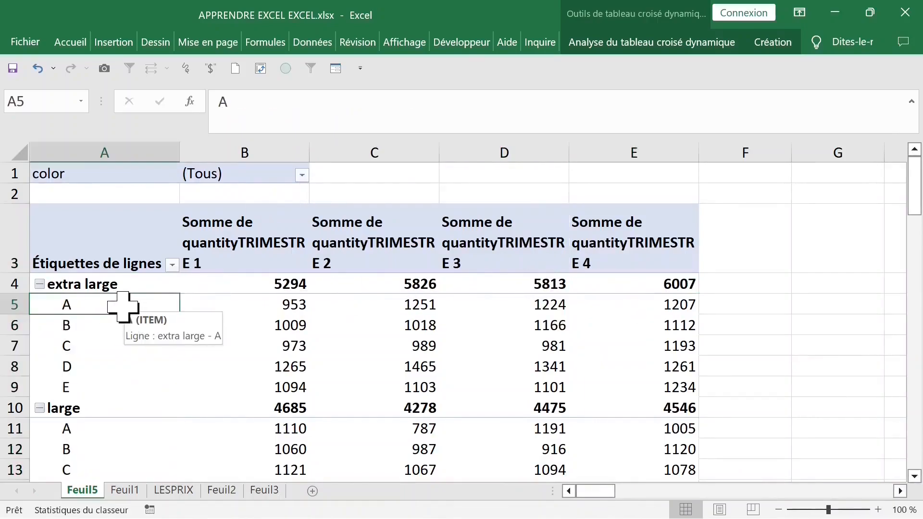
click(622, 45)
click(772, 43)
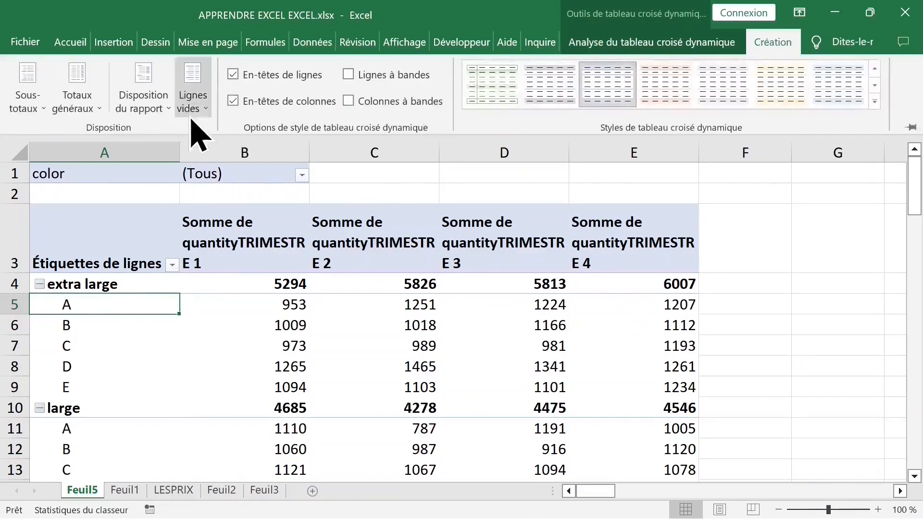
click(162, 110)
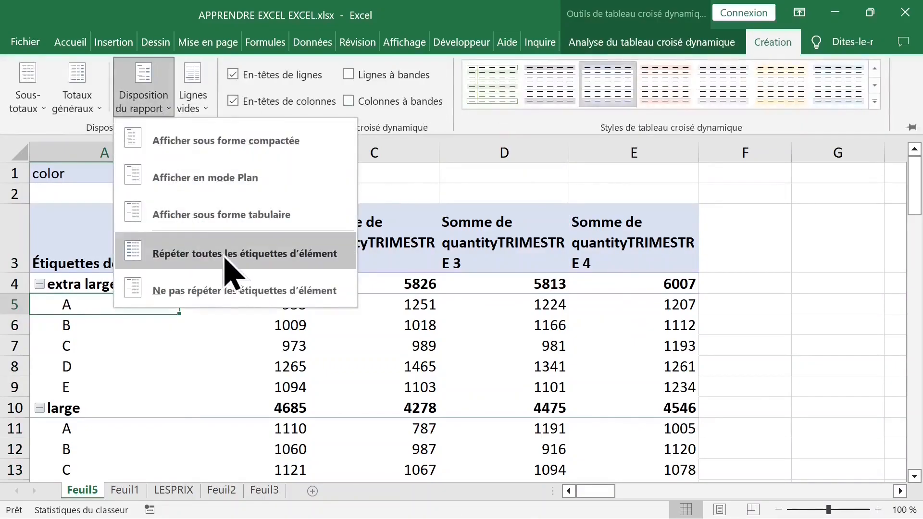
click(214, 214)
Step: Set the PivotTable's report layout to repeat all item labels, filling the blank size cells
drag(128, 300, 131, 352)
click(128, 317)
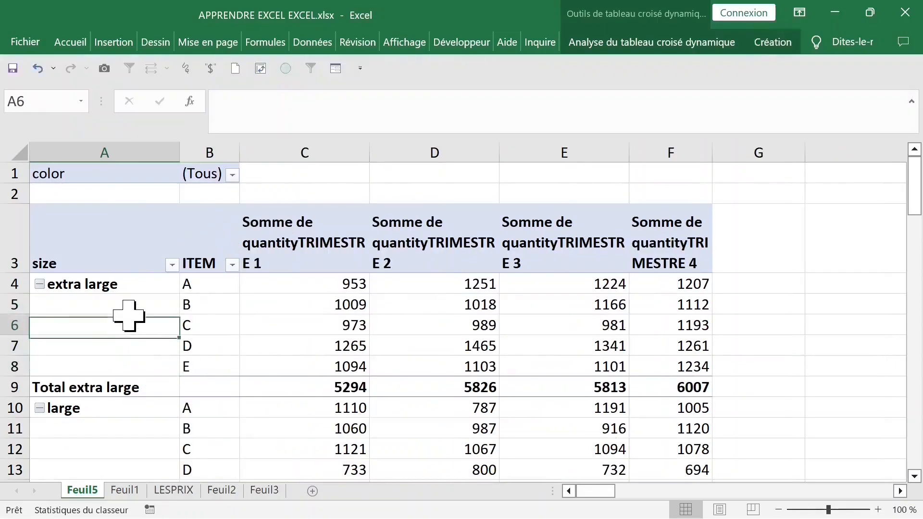
scroll(136, 342, down, 2)
click(135, 317)
scroll(150, 305, up, 2)
drag(139, 304, 127, 377)
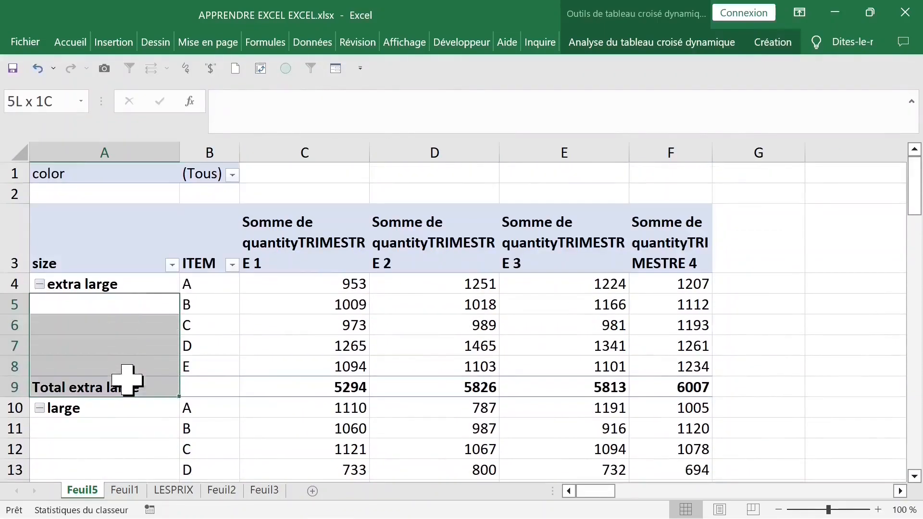
click(130, 339)
click(129, 367)
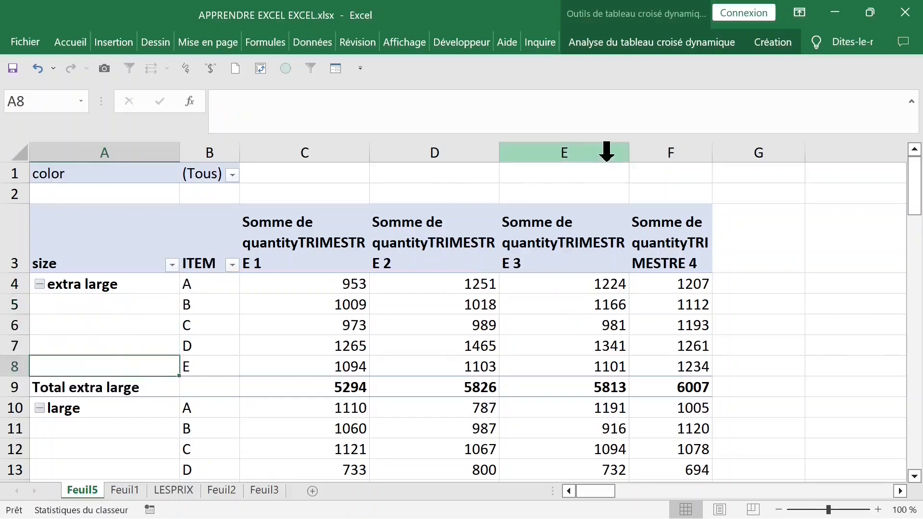
click(778, 46)
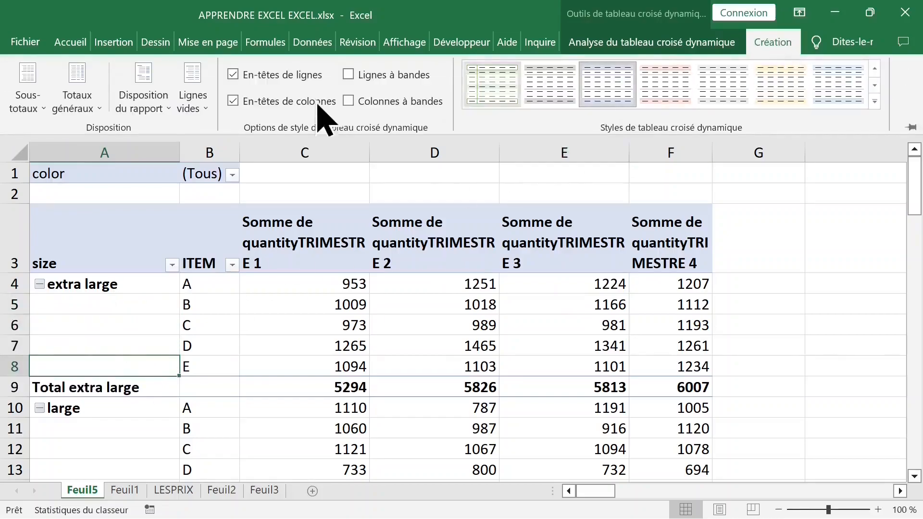
click(171, 109)
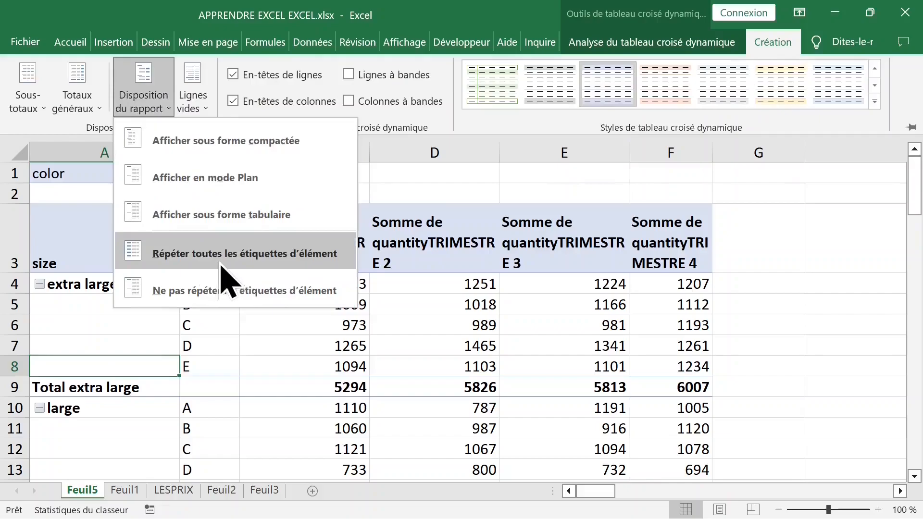
click(231, 254)
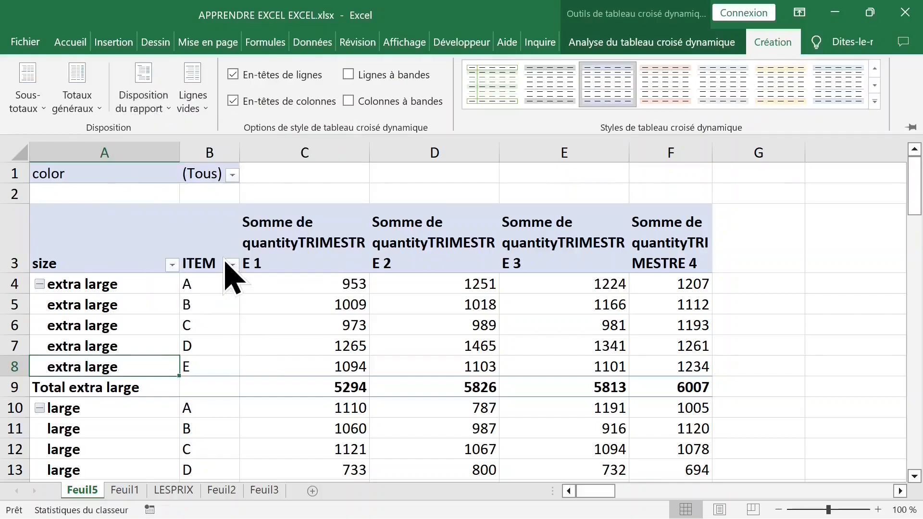
Step: View the choices in the color report filter without changing the selection
click(337, 307)
click(232, 175)
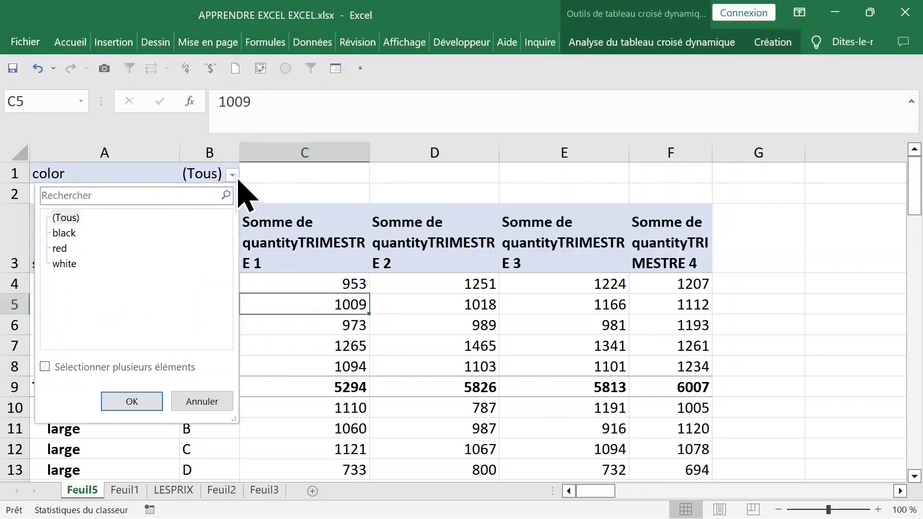
click(211, 405)
Step: Collapse the formula bar to one line and hide it to free up worksheet space
click(378, 366)
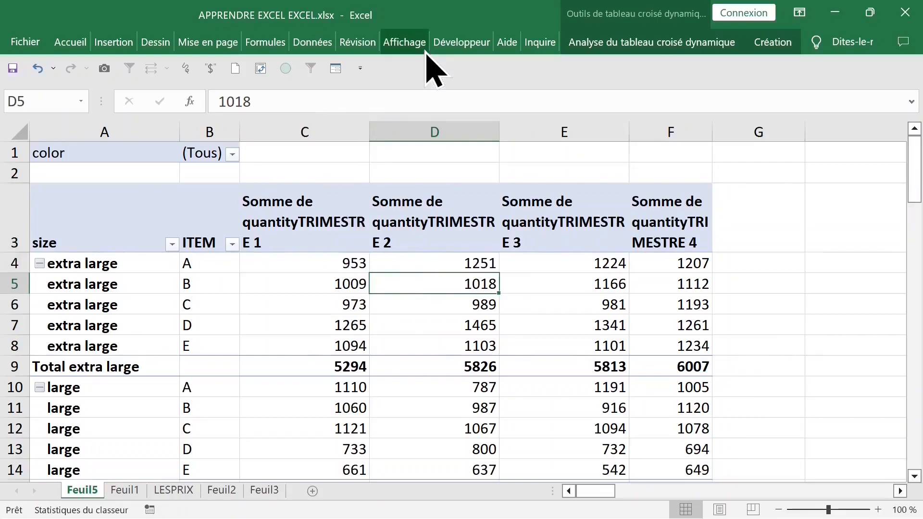
click(412, 44)
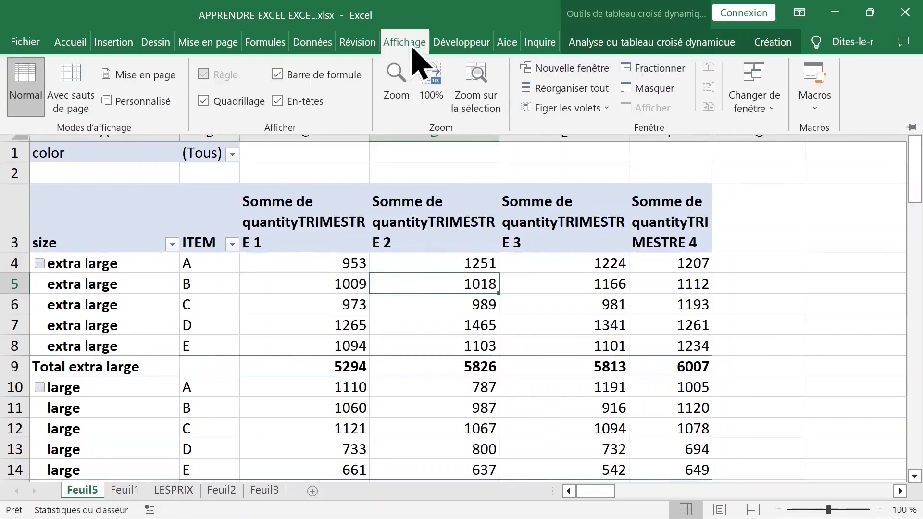
click(277, 75)
click(635, 230)
click(607, 219)
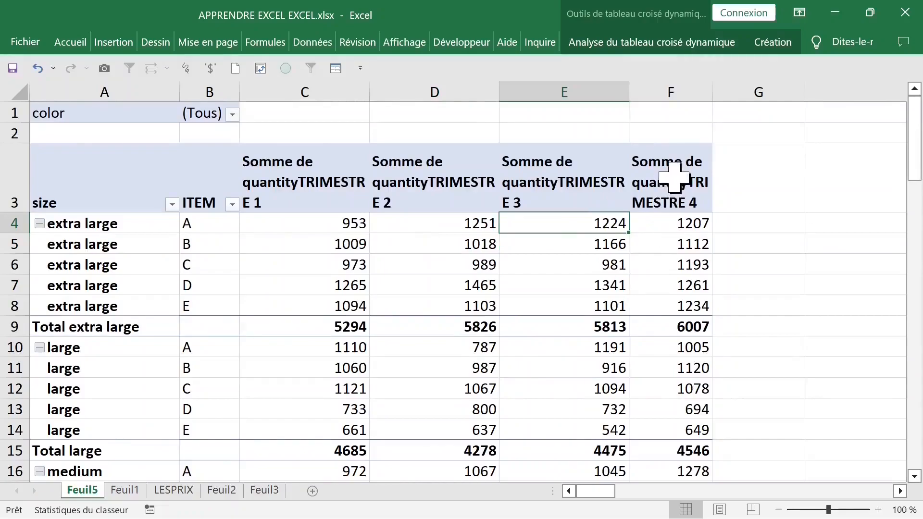
Step: Generate separate report filter pages of the PivotTable for every value of color
click(563, 182)
click(354, 263)
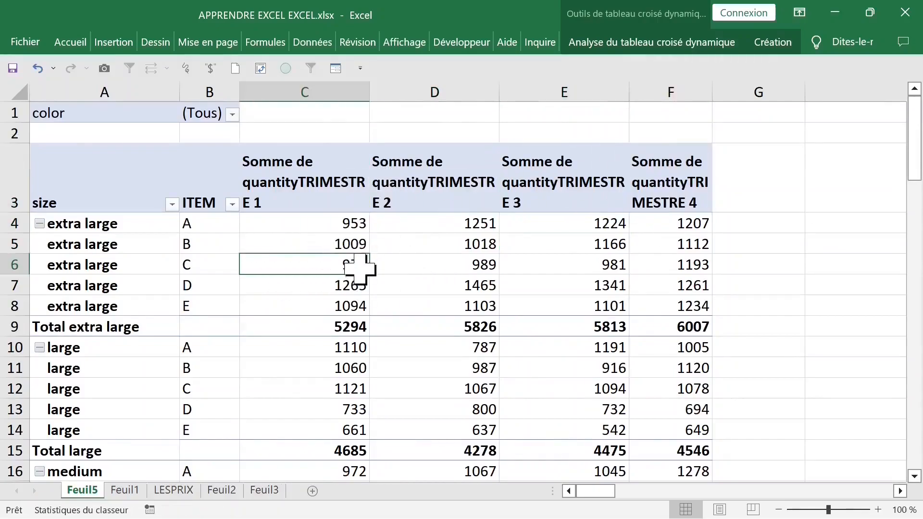
click(188, 272)
click(372, 349)
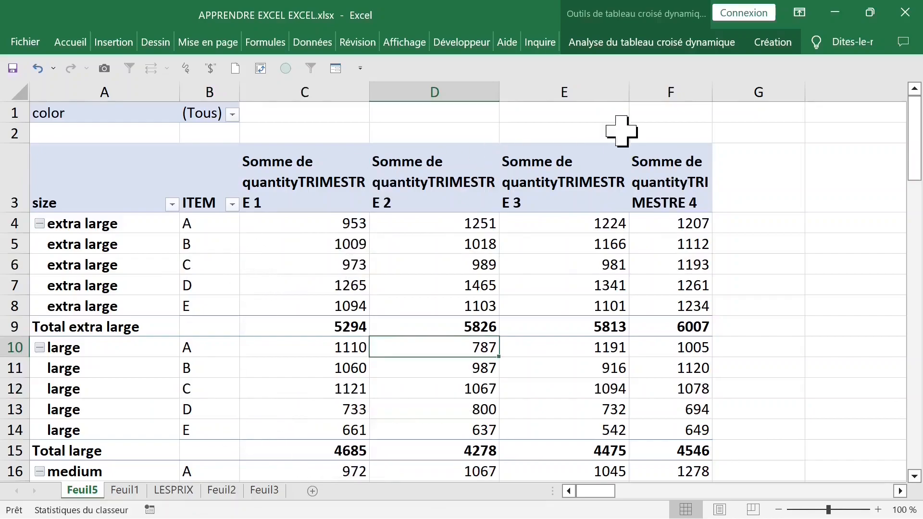
click(646, 45)
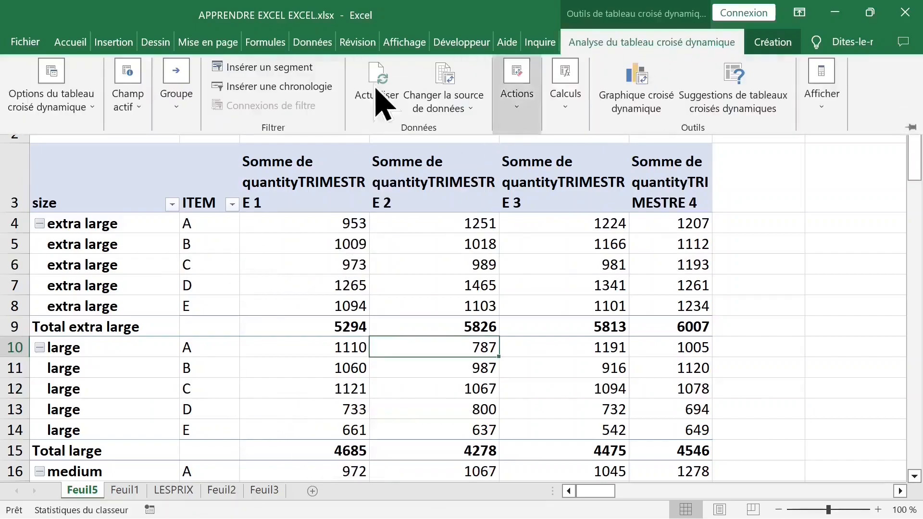
click(85, 108)
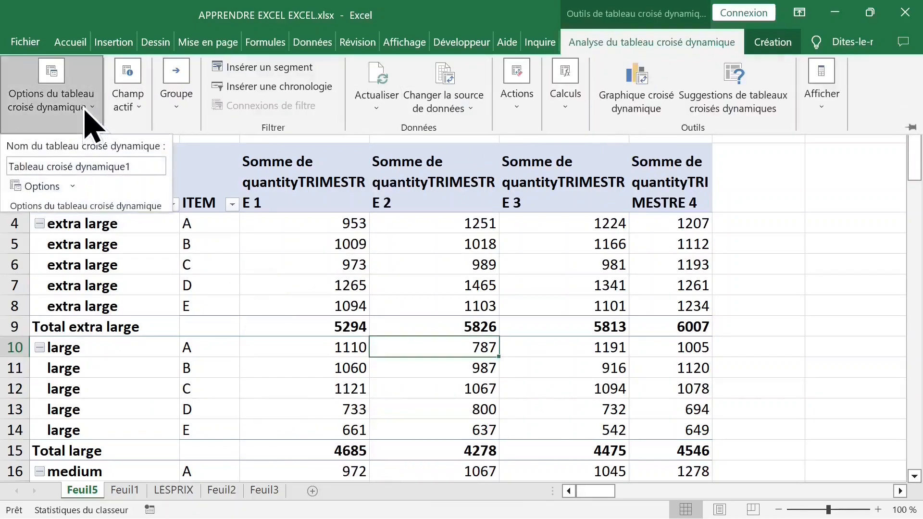
click(73, 187)
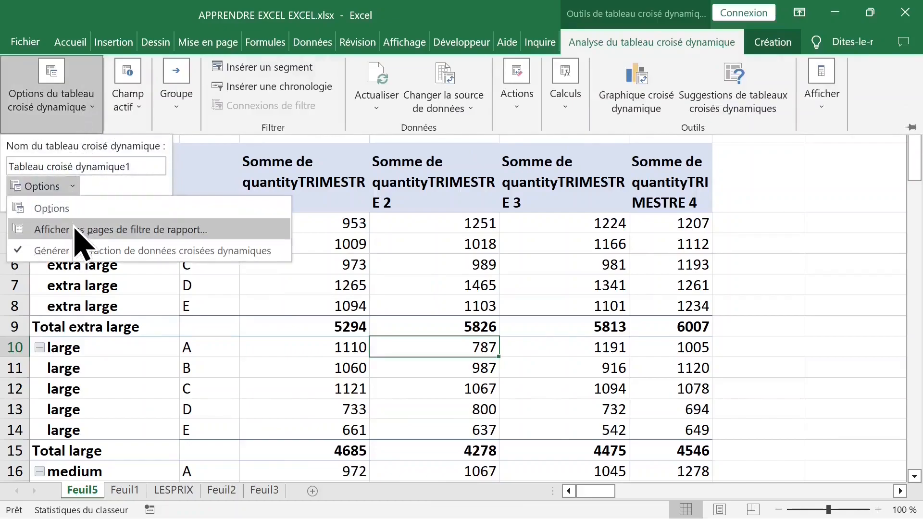
click(126, 231)
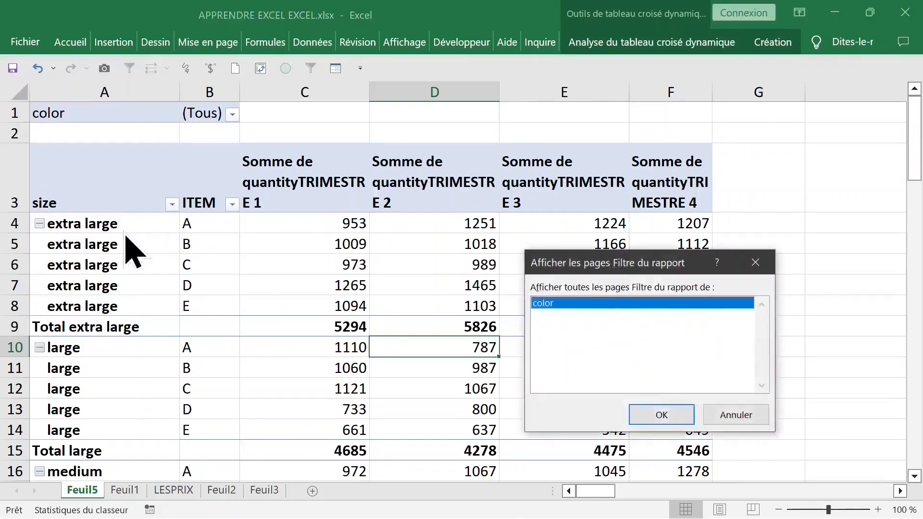
drag(623, 268, 449, 85)
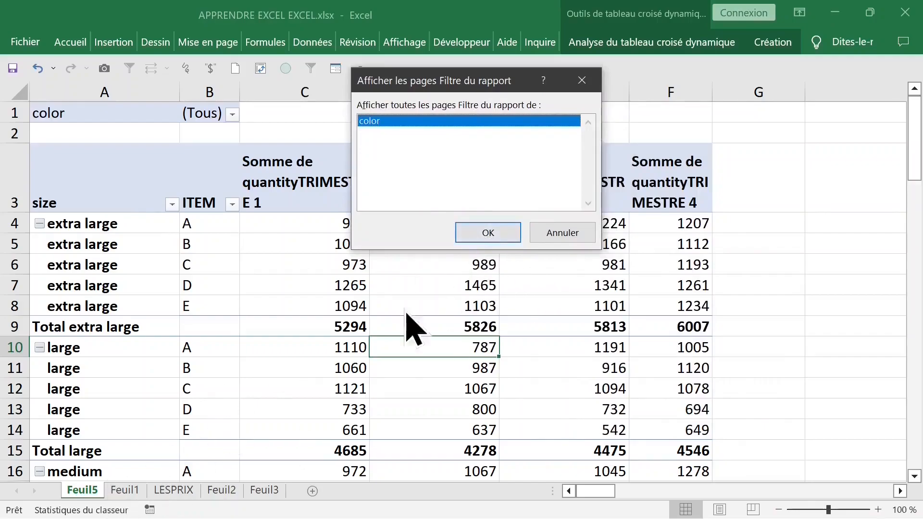
click(490, 234)
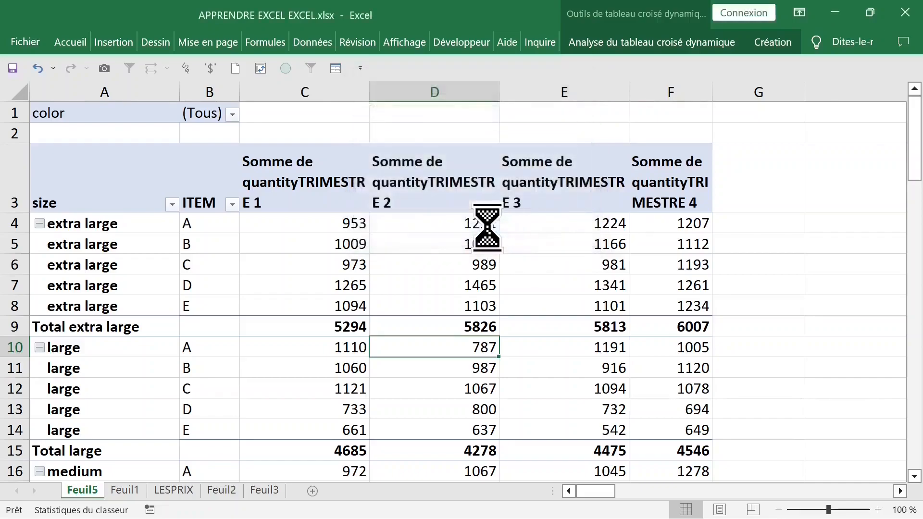
Step: Check the red and white report sheets and return to Feuil5
click(115, 491)
click(152, 490)
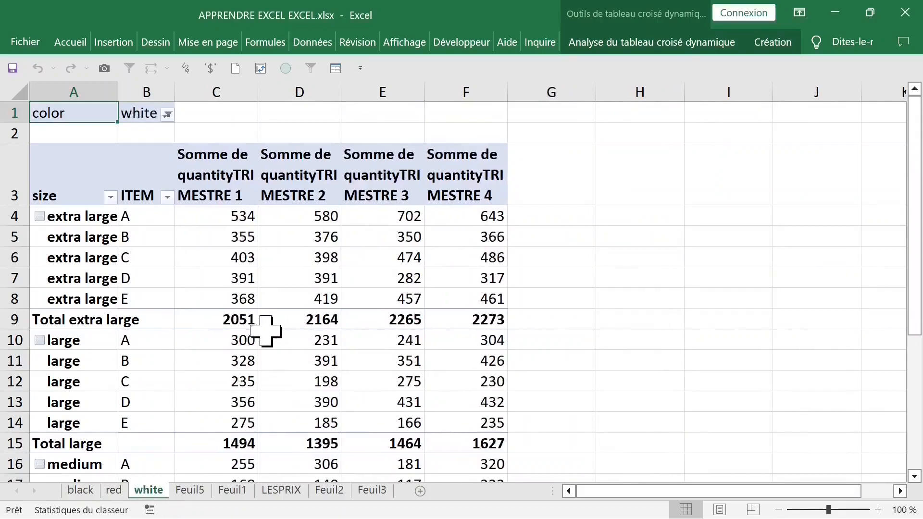
click(195, 490)
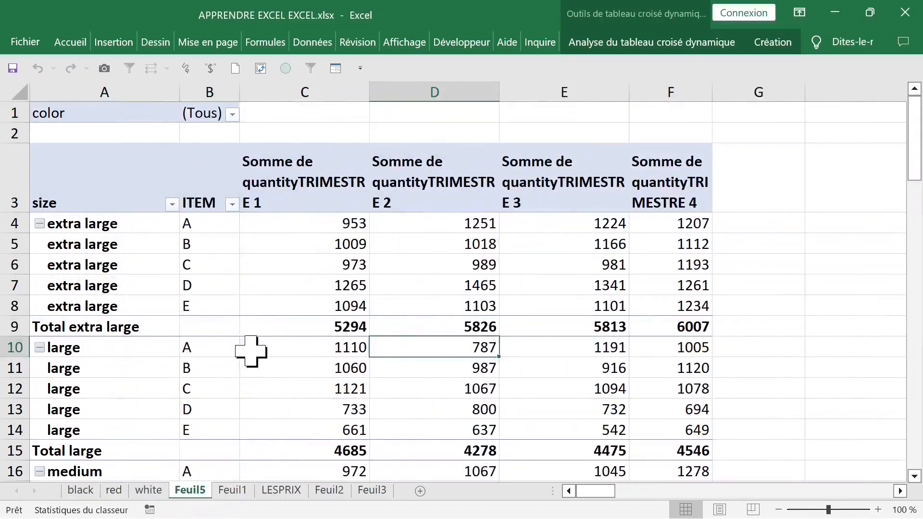
Step: Swap ITEM and color between the row labels and the report filter, placing color above size, and close the field list
click(226, 247)
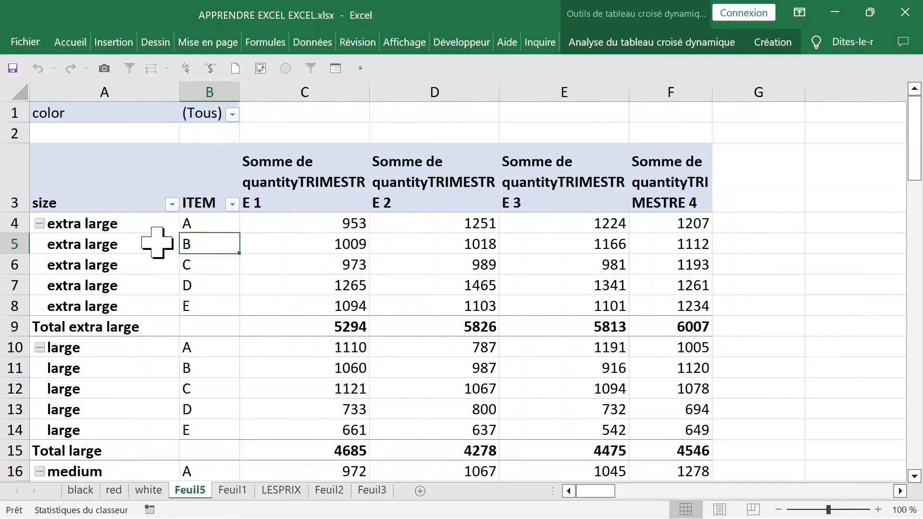
click(193, 214)
click(206, 226)
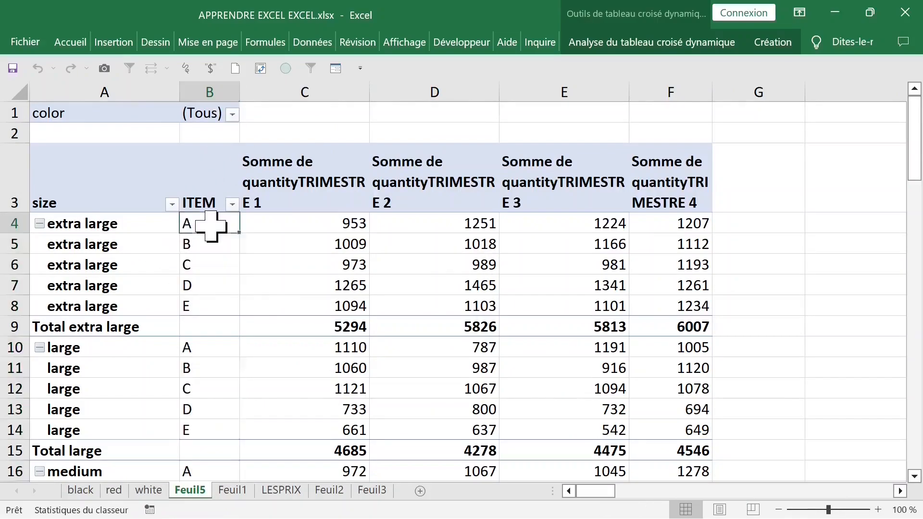
right_click(204, 224)
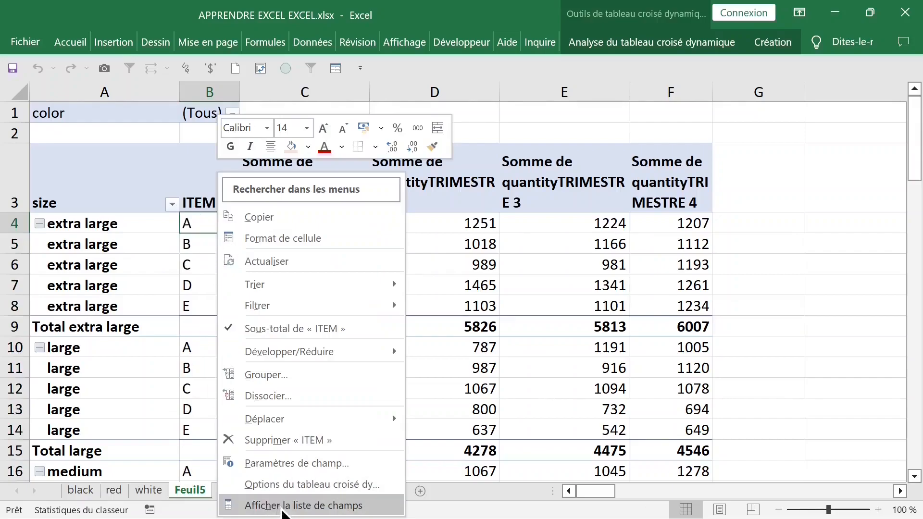
click(283, 511)
mouse_move(806, 358)
mouse_down()
mouse_move(812, 193)
mouse_move(823, 208)
mouse_move(793, 220)
mouse_move(789, 243)
mouse_move(804, 360)
mouse_up()
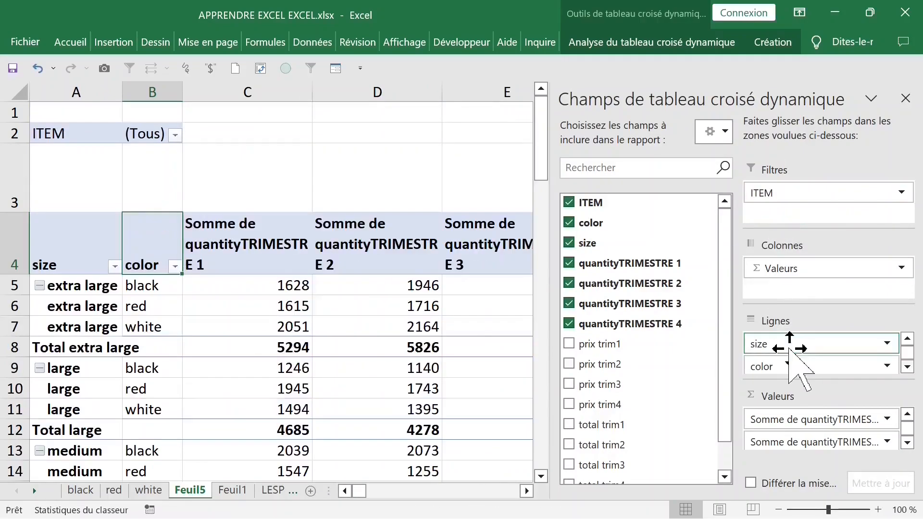
mouse_move(788, 362)
mouse_down()
mouse_move(796, 344)
mouse_move(812, 347)
mouse_move(798, 337)
mouse_up()
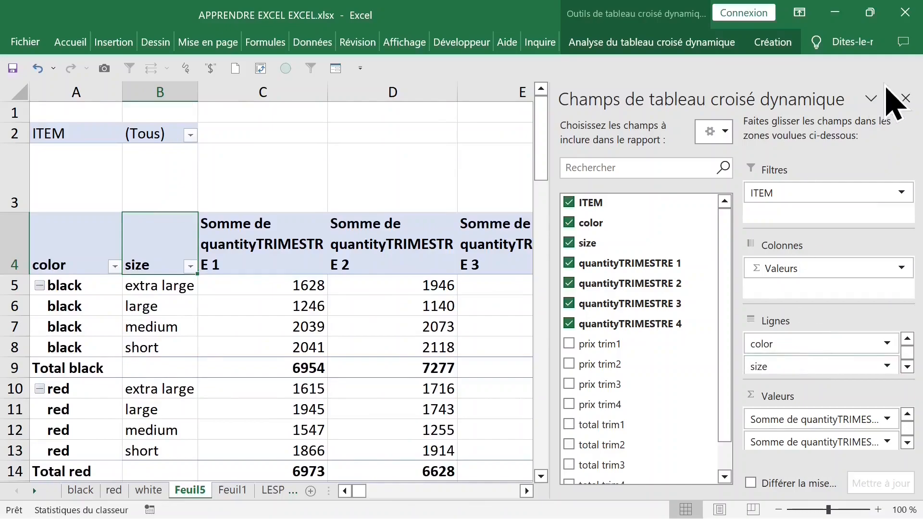
click(905, 98)
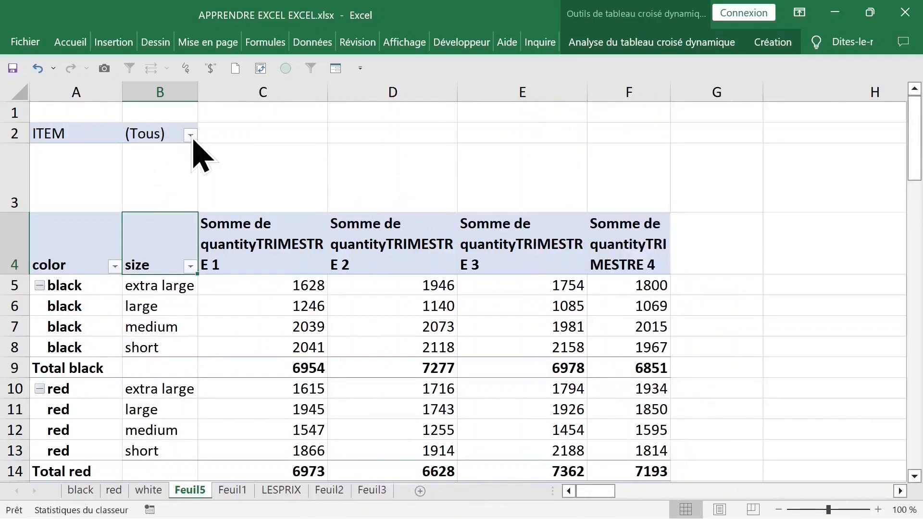
Step: View the choices in the ITEM report filter without changing the selection
click(190, 136)
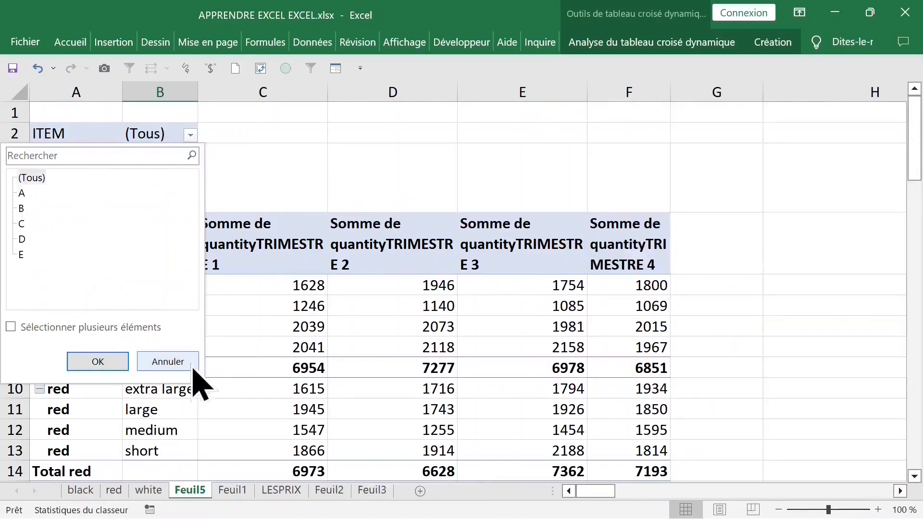
click(172, 365)
click(290, 289)
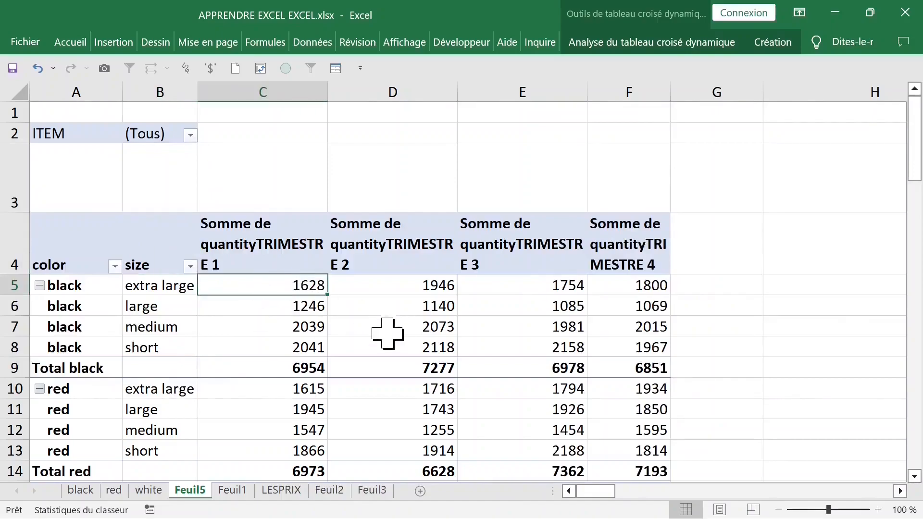
Step: Reduce the height of empty row 3 between the ITEM filter and the PivotTable's headers
click(161, 190)
click(10, 191)
drag(20, 208, 24, 167)
click(250, 169)
click(305, 241)
Step: Generate separate report filter pages of the PivotTable for every value of ITEM
click(620, 44)
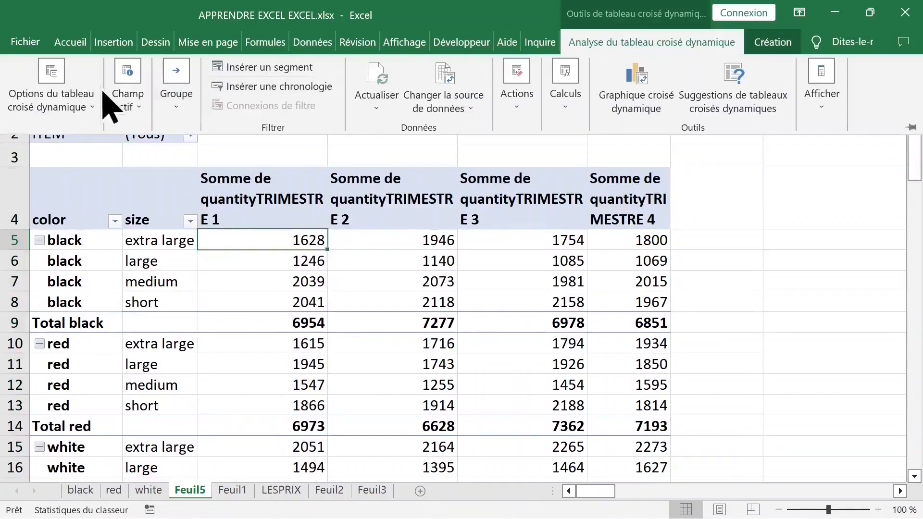
click(67, 102)
click(73, 189)
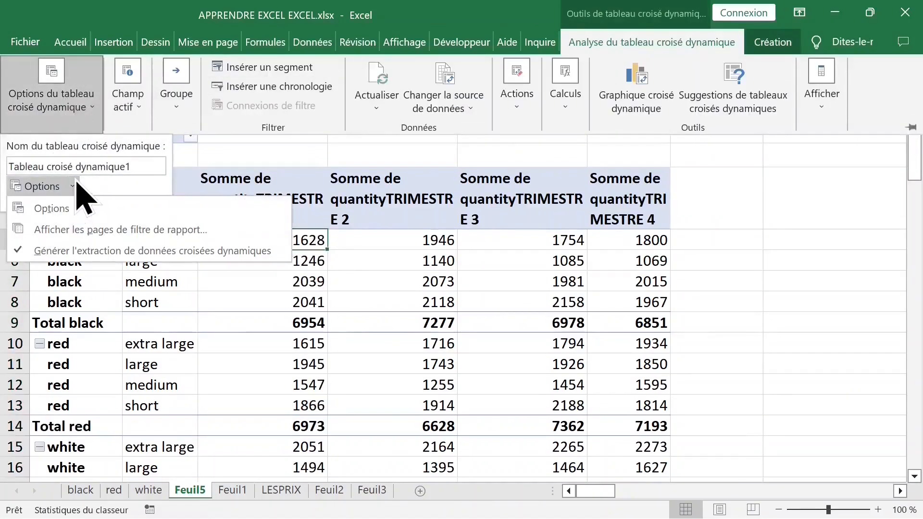
click(135, 235)
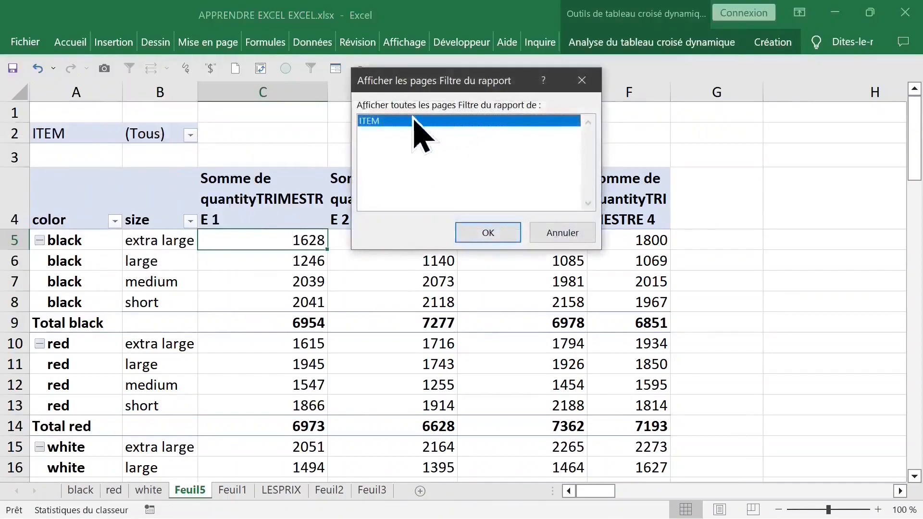
click(487, 234)
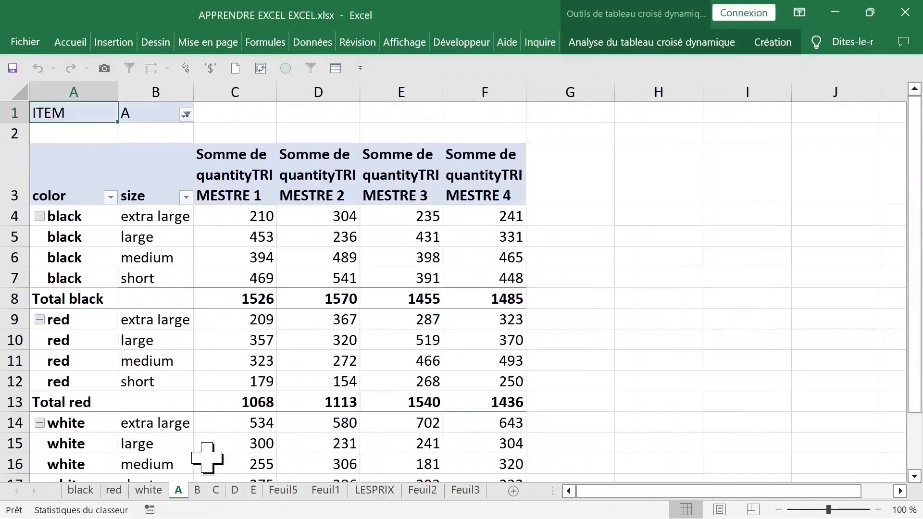
Step: Look through the generated ITEM sheets B, C, D and E and examine the PivotTable on sheet E
click(197, 490)
click(215, 490)
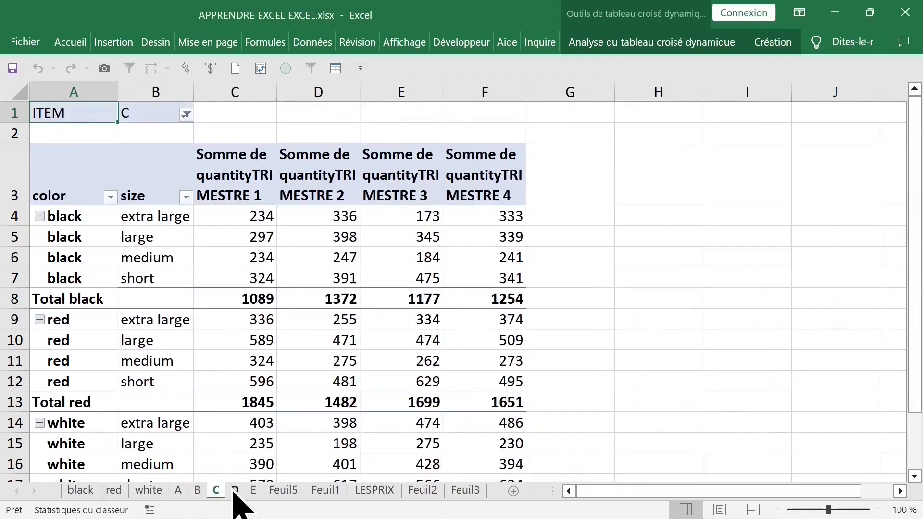
click(234, 490)
click(254, 491)
click(197, 244)
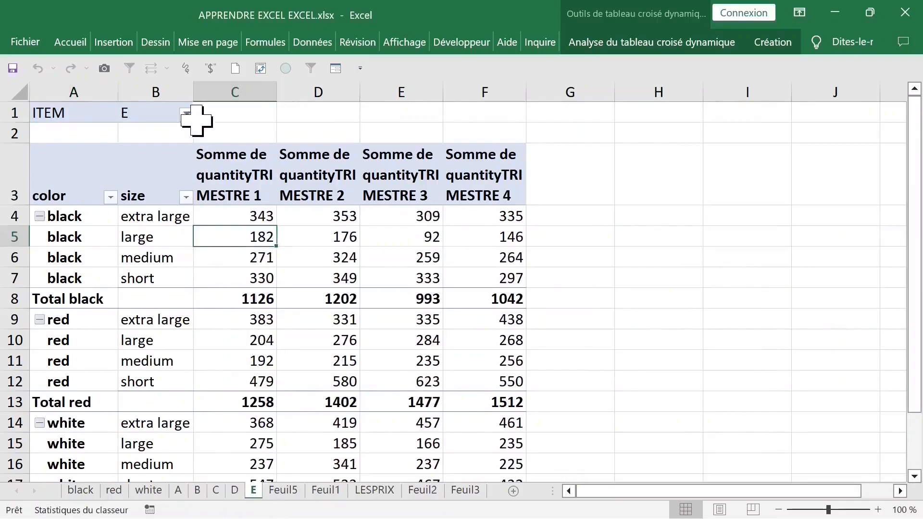
click(373, 217)
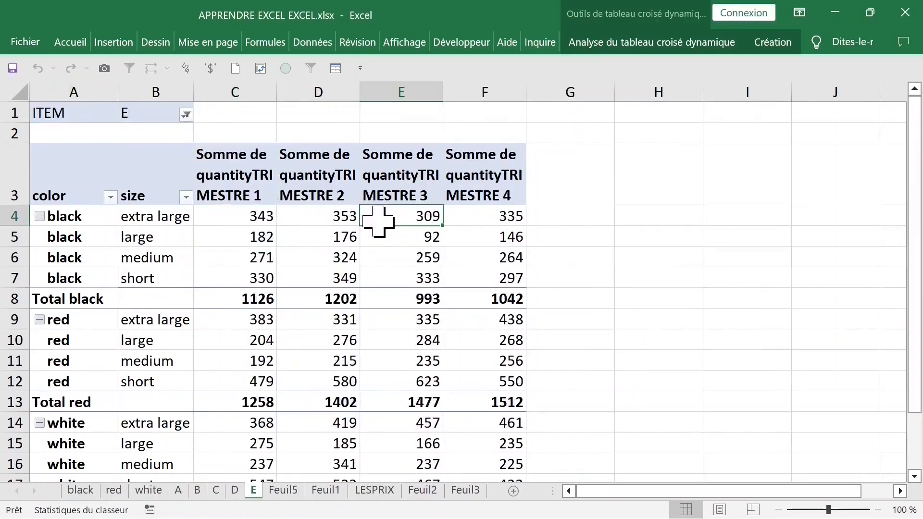
click(263, 195)
click(366, 222)
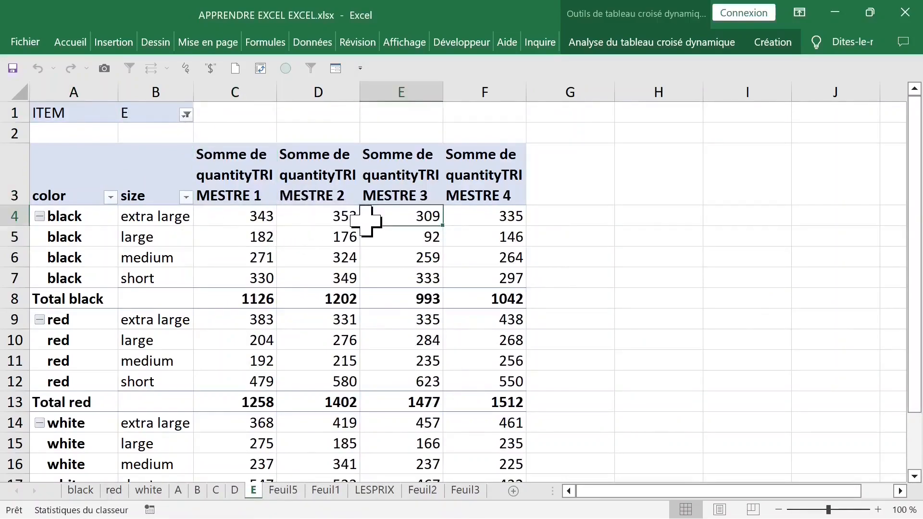
mouse_move(313, 449)
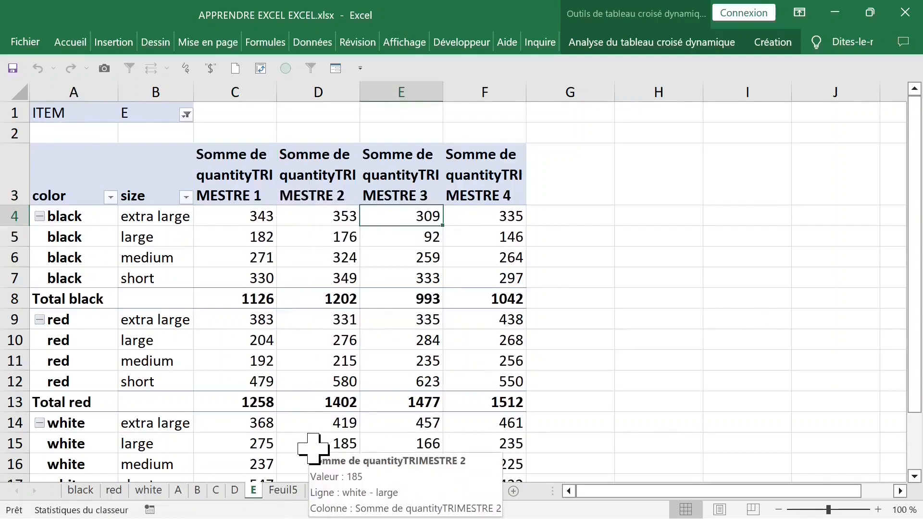
click(251, 255)
Step: Review the main PivotTable on Feuil5, then examine the quarterly price and total columns in Feuil1's source data
click(282, 491)
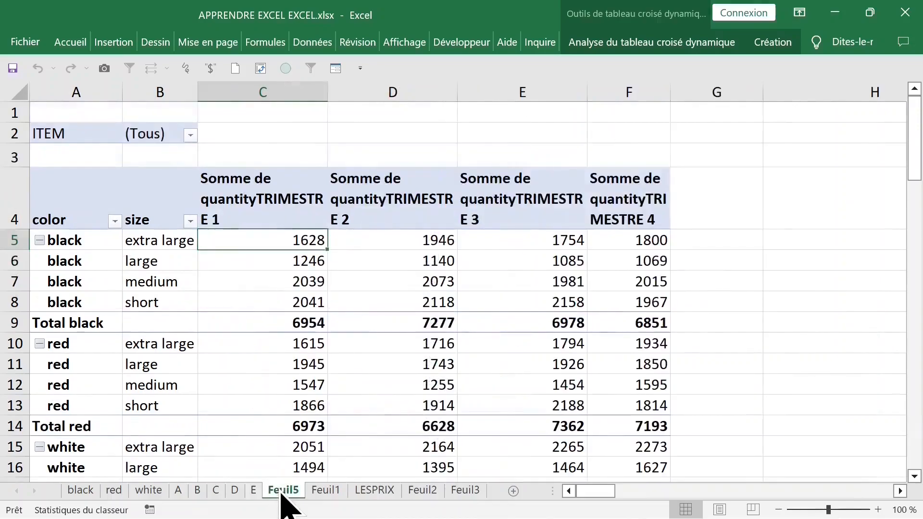
click(326, 490)
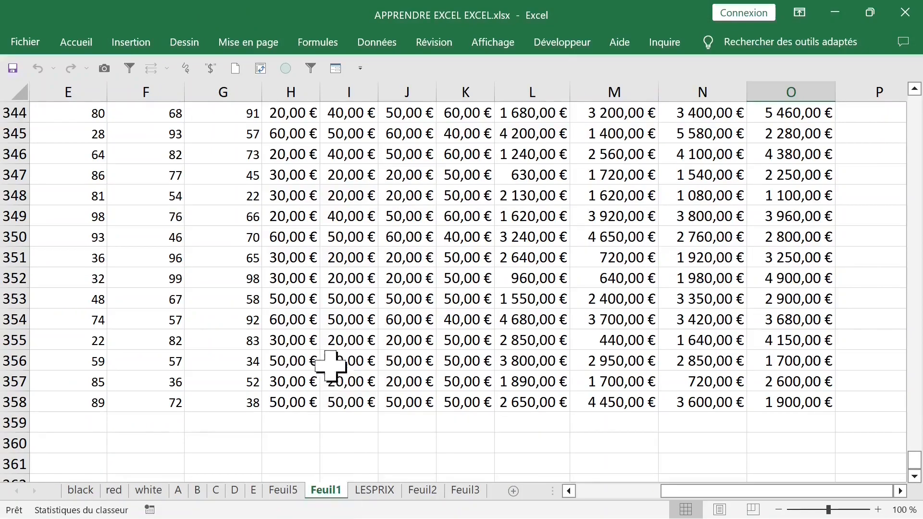
click(381, 317)
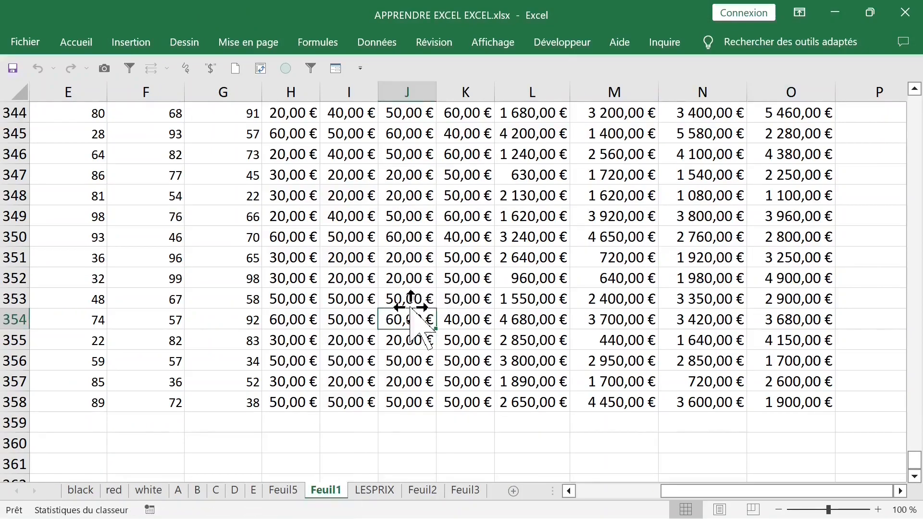
key(ctrl+Up)
click(688, 176)
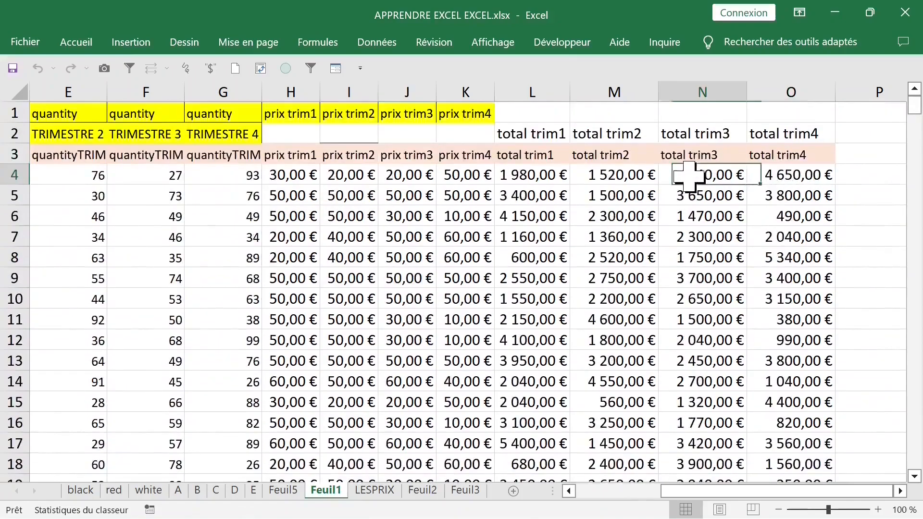
click(542, 177)
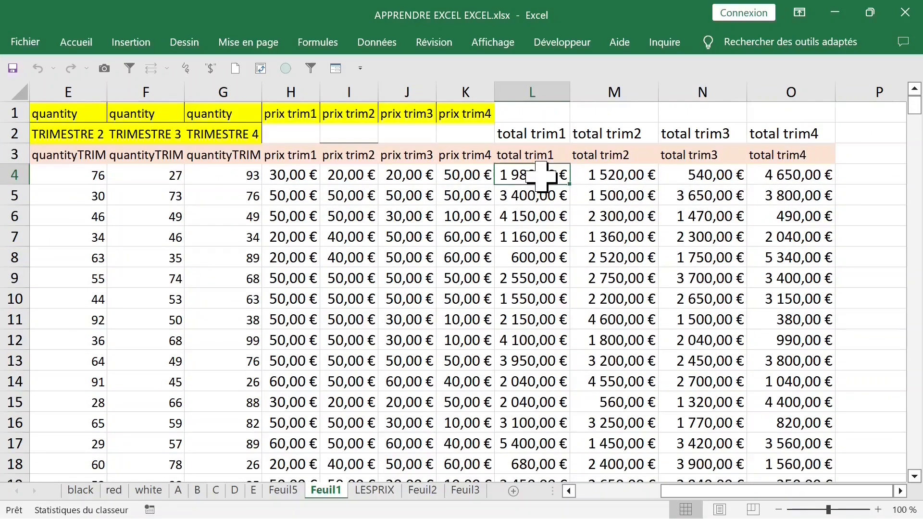
mouse_move(294, 176)
mouse_down()
mouse_move(432, 177)
mouse_move(277, 176)
mouse_up()
click(352, 175)
click(267, 175)
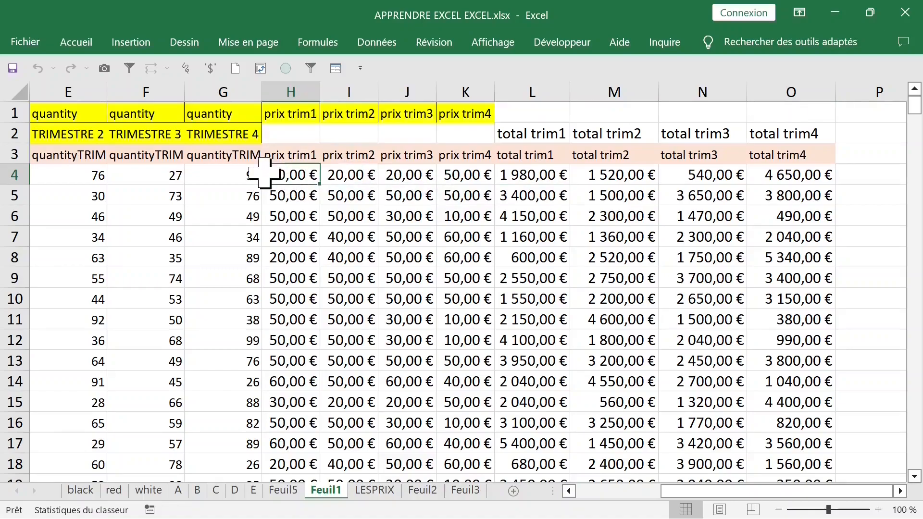
Step: Create a PivotTable on a new worksheet from Feuil1's data range A3:O358, including the header row
click(821, 156)
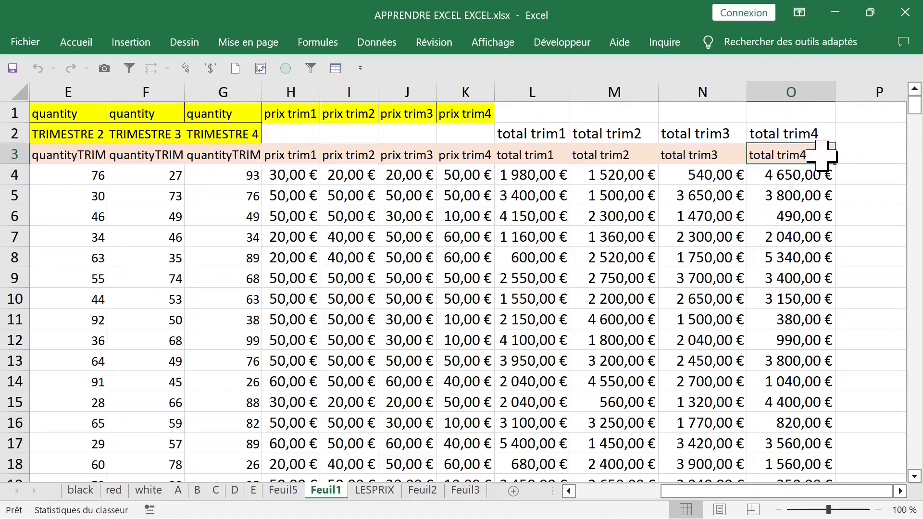
key(ctrl+shift+Left)
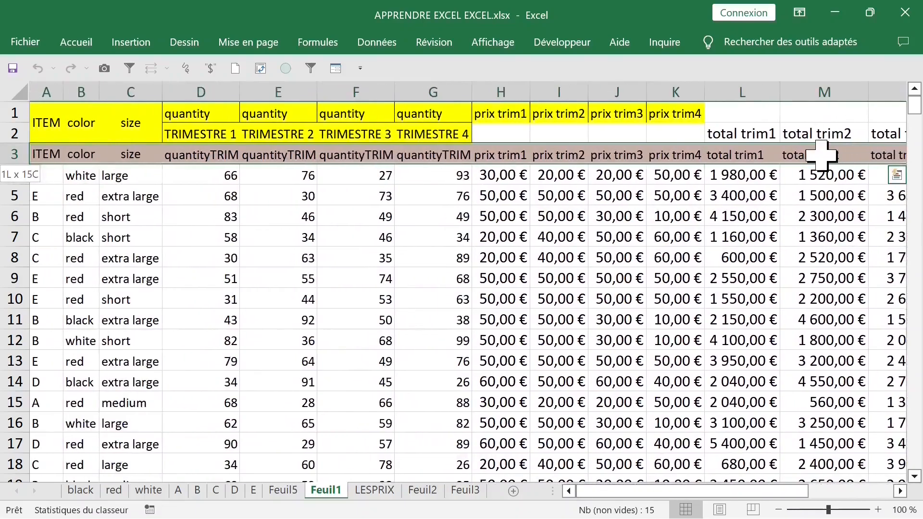
key(ctrl+shift+Down)
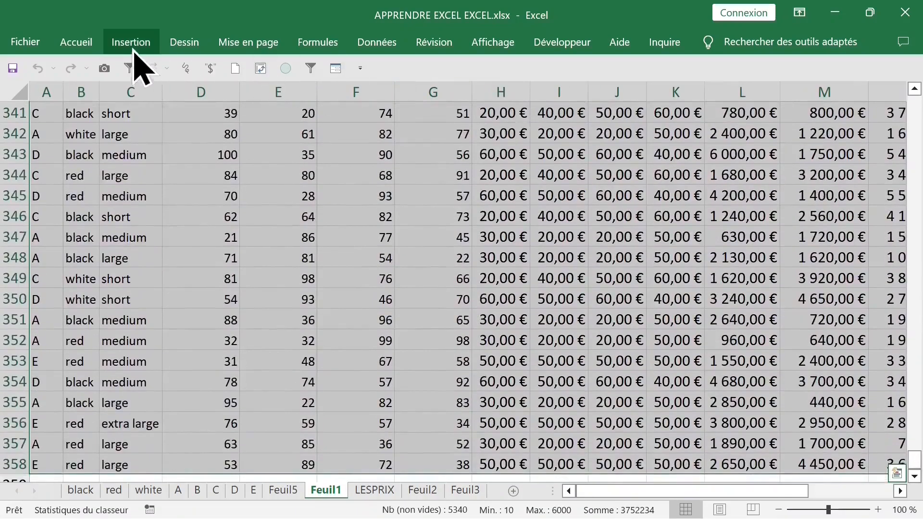
click(134, 48)
click(28, 84)
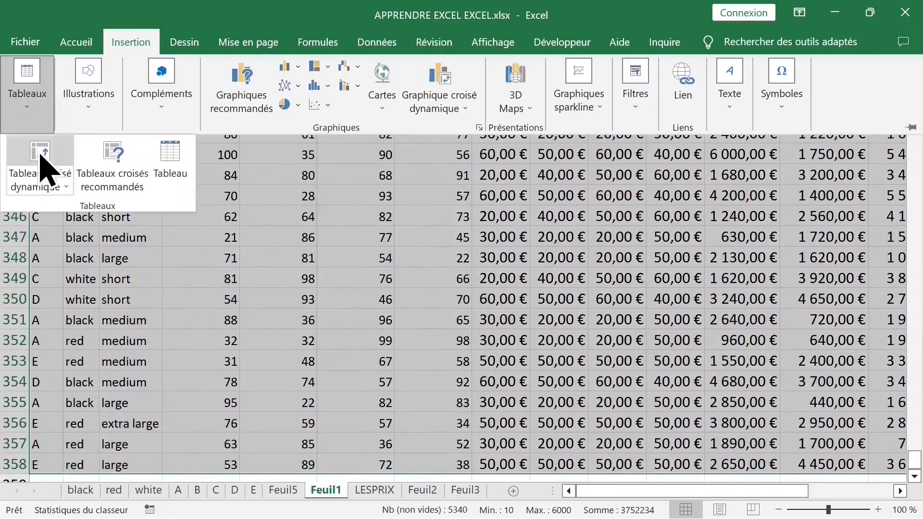
click(43, 168)
click(542, 287)
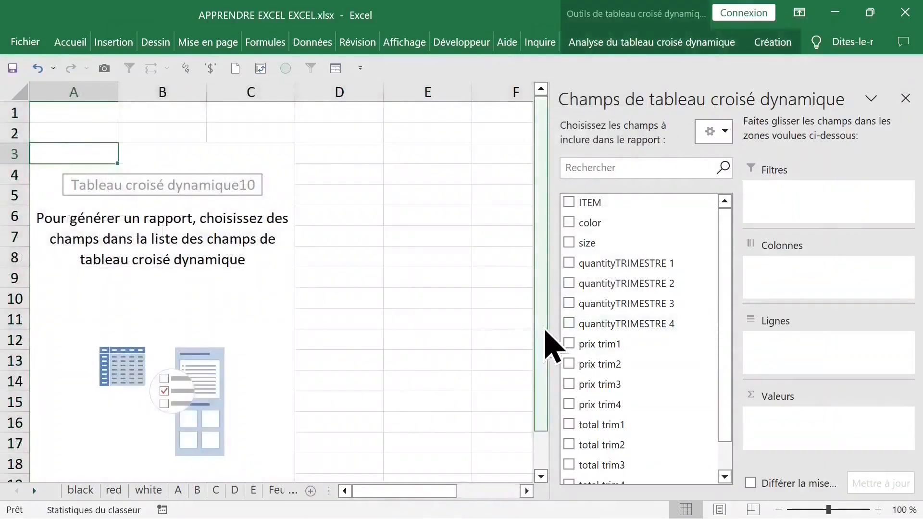
Step: Widen the PivotTable field list and add ITEM, color and size as row labels
drag(552, 324, 719, 322)
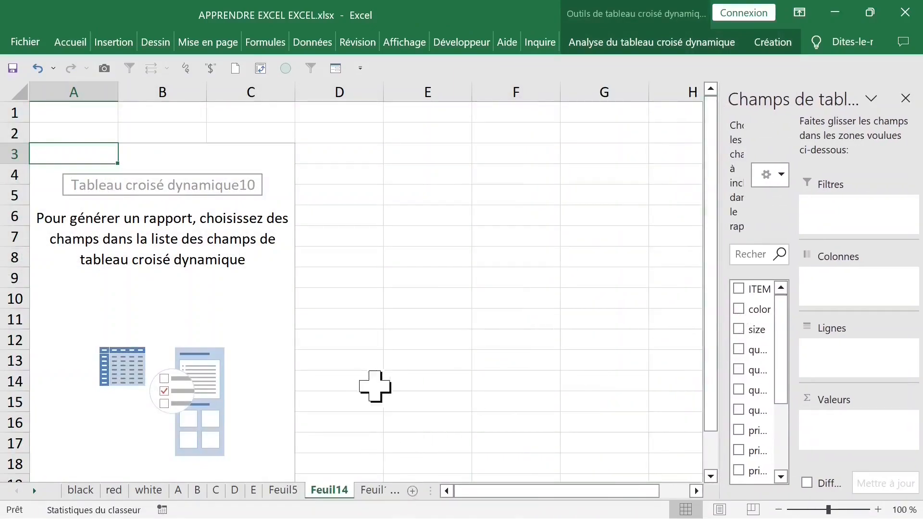
drag(720, 300, 521, 299)
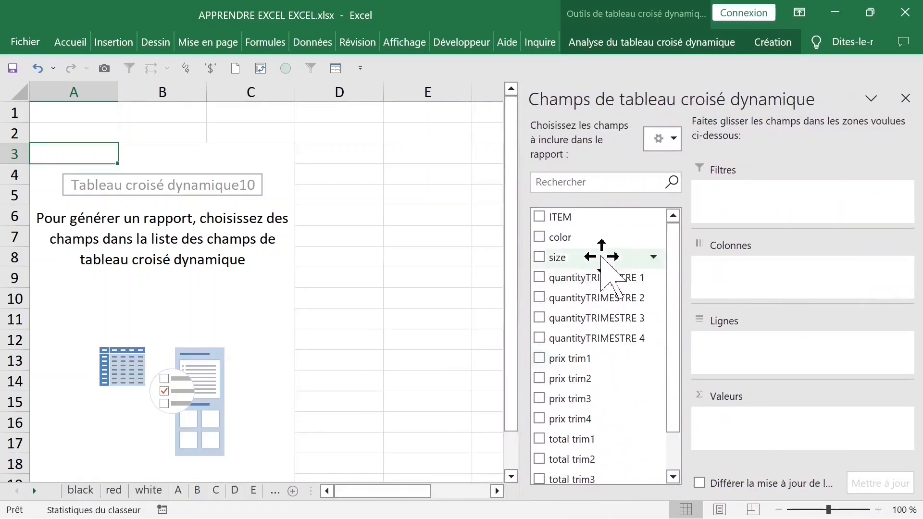
click(540, 217)
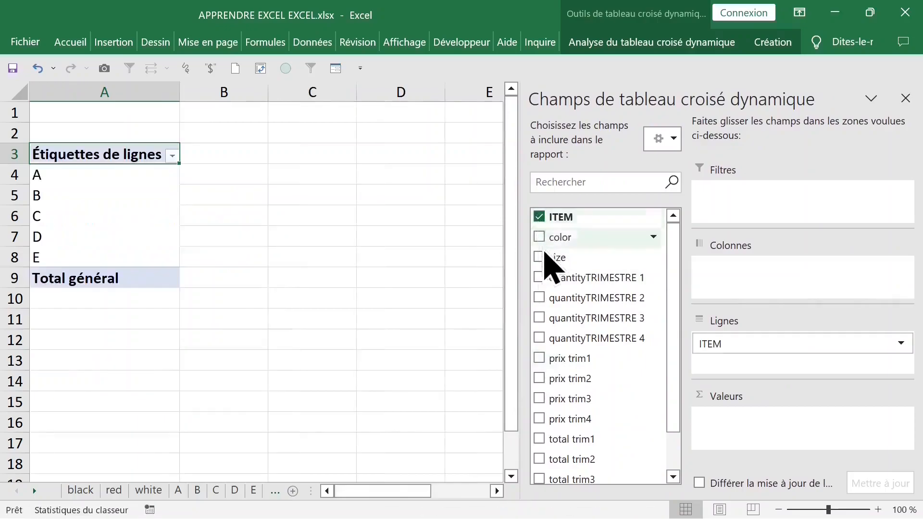
click(540, 237)
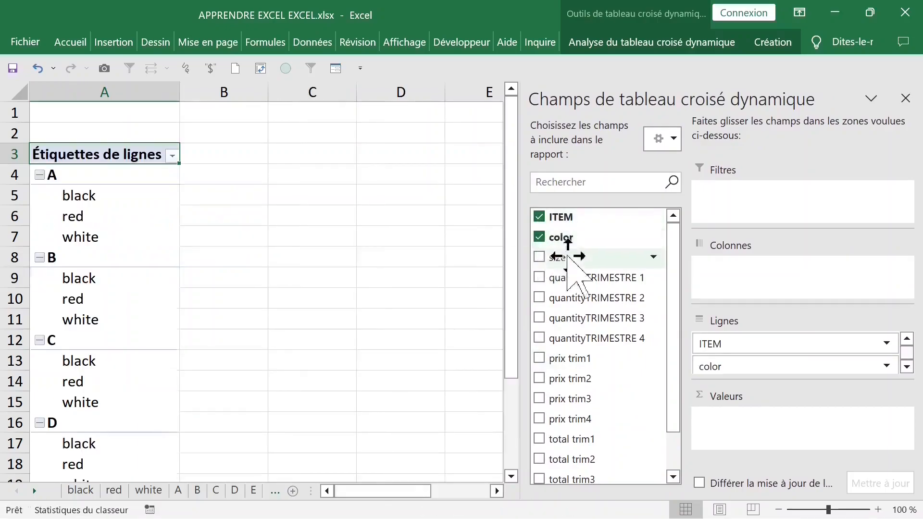
click(539, 258)
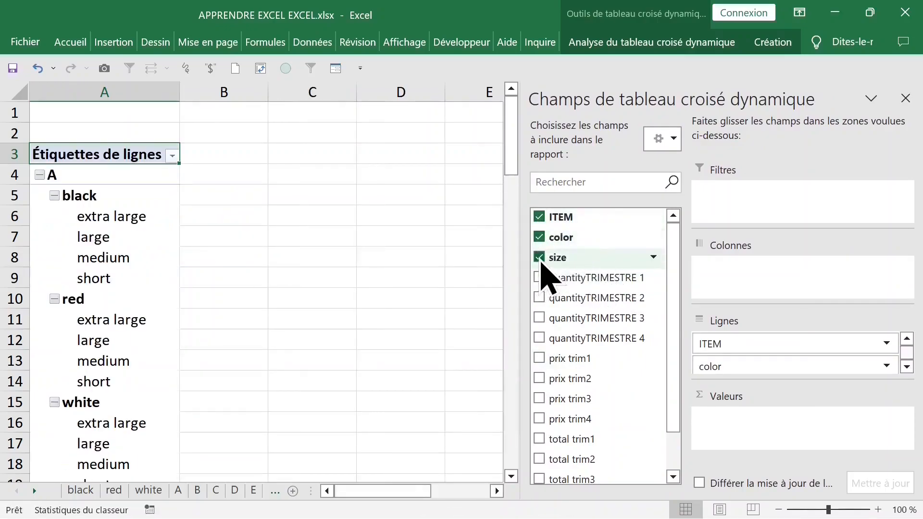
Step: Add prix trim1, prix trim2, prix trim3 and prix trim4 as PivotTable values and close the field list
click(539, 359)
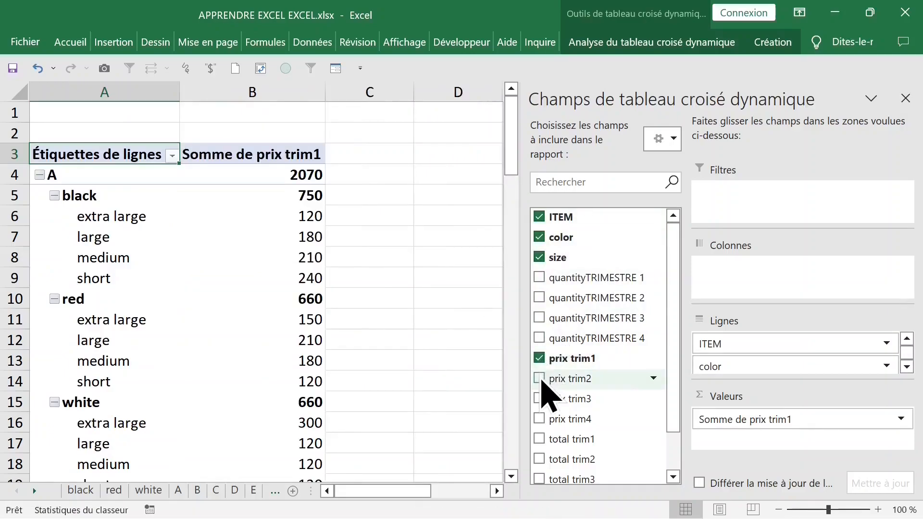
click(539, 379)
click(539, 398)
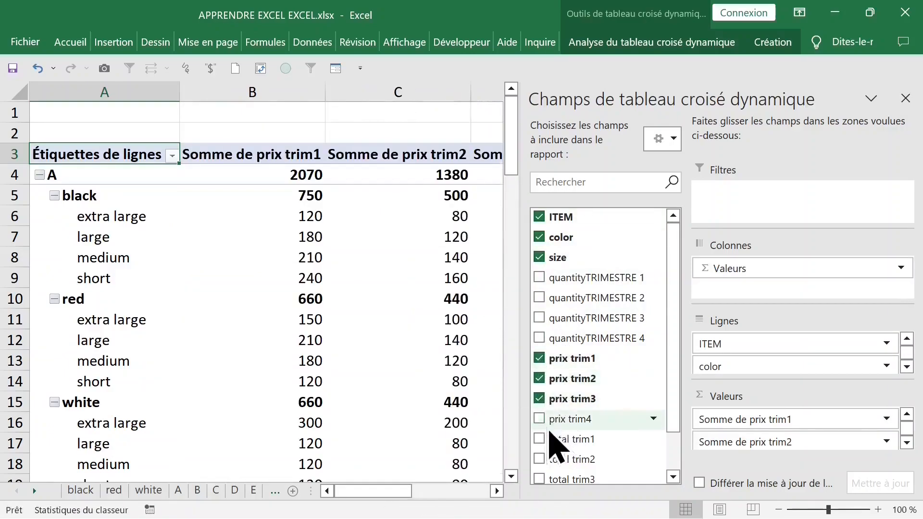
click(540, 419)
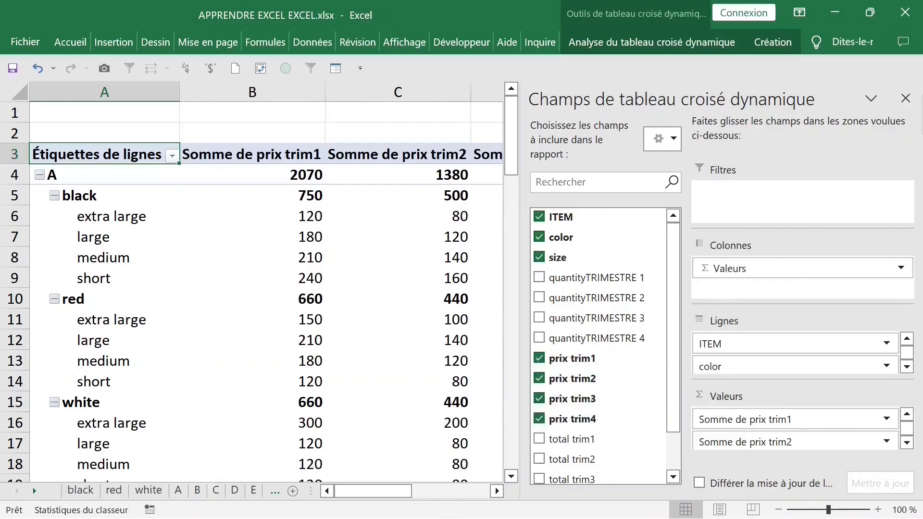
click(905, 99)
click(595, 212)
key(Right)
click(323, 196)
click(282, 173)
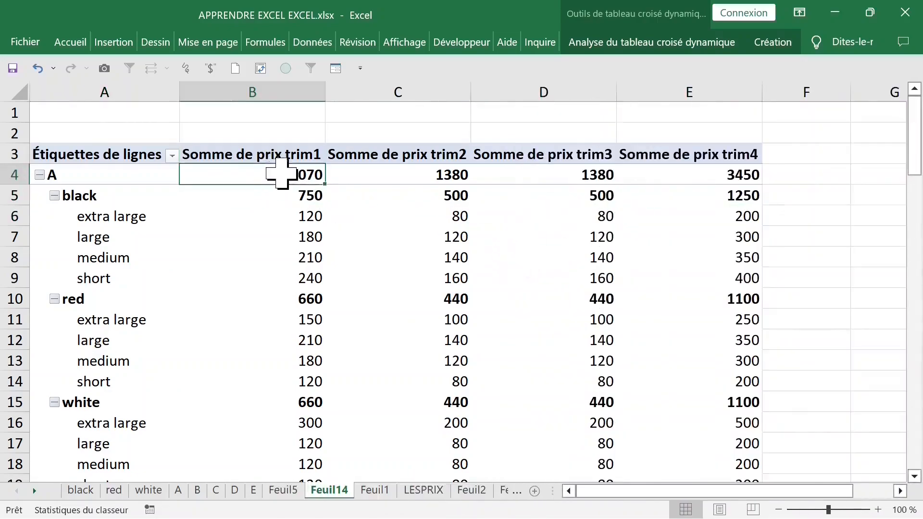
Step: Summarize the prix trim1 and prix trim2 value fields by average (Moyenne)
double_click(255, 159)
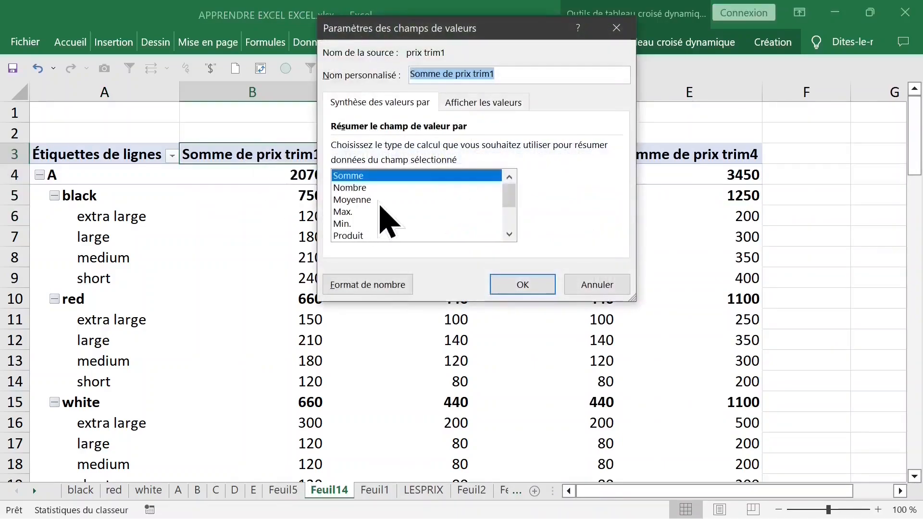
click(363, 200)
click(515, 285)
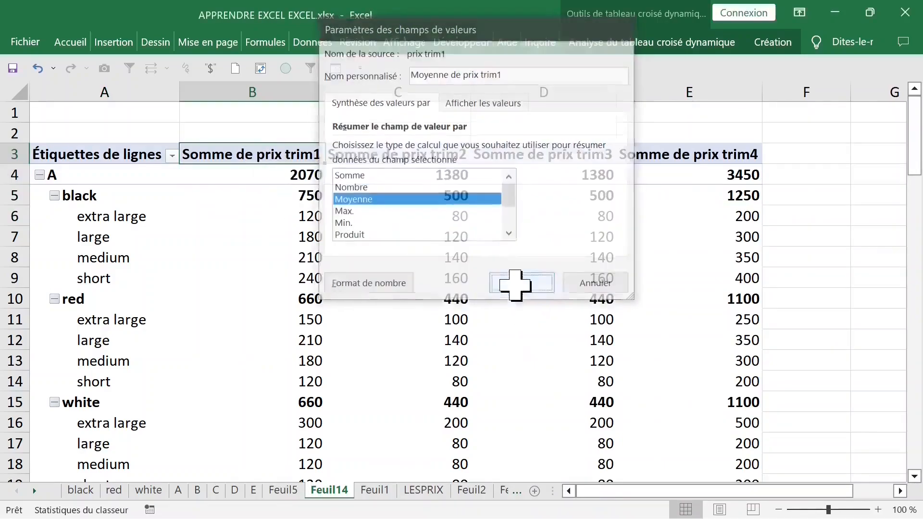
double_click(429, 159)
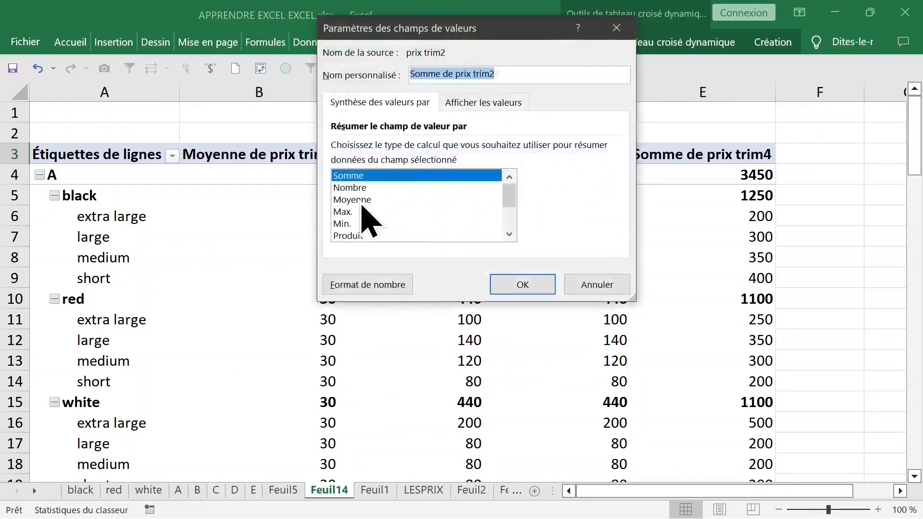
click(365, 200)
click(525, 286)
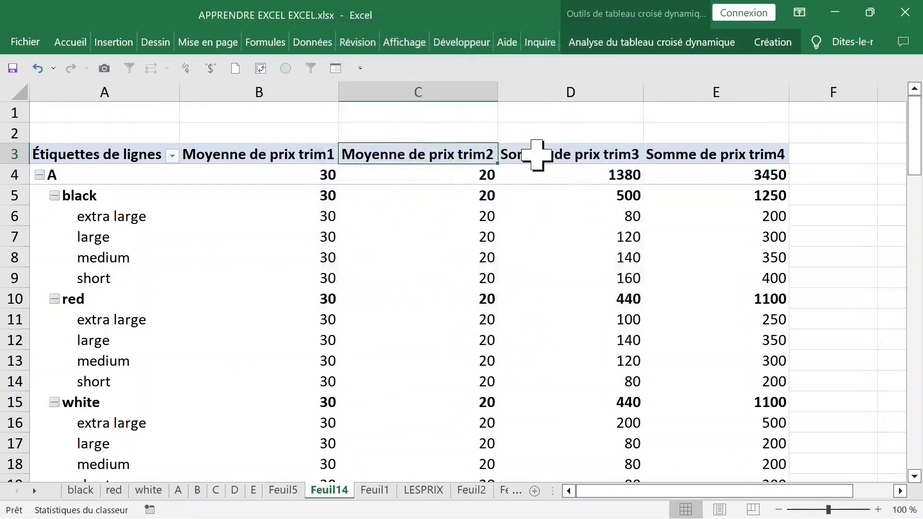
Step: Summarize the prix trim3 and prix trim4 value fields by average (Moyenne)
double_click(537, 155)
click(360, 200)
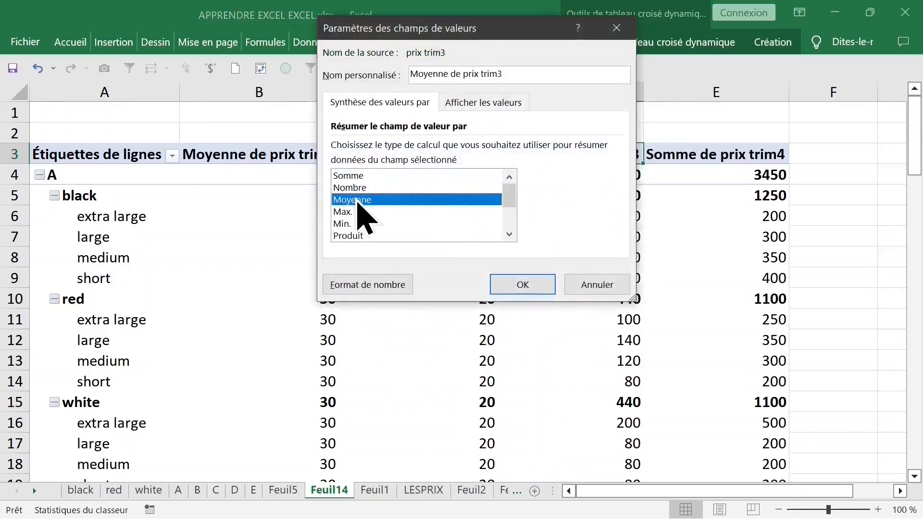
click(547, 286)
double_click(735, 157)
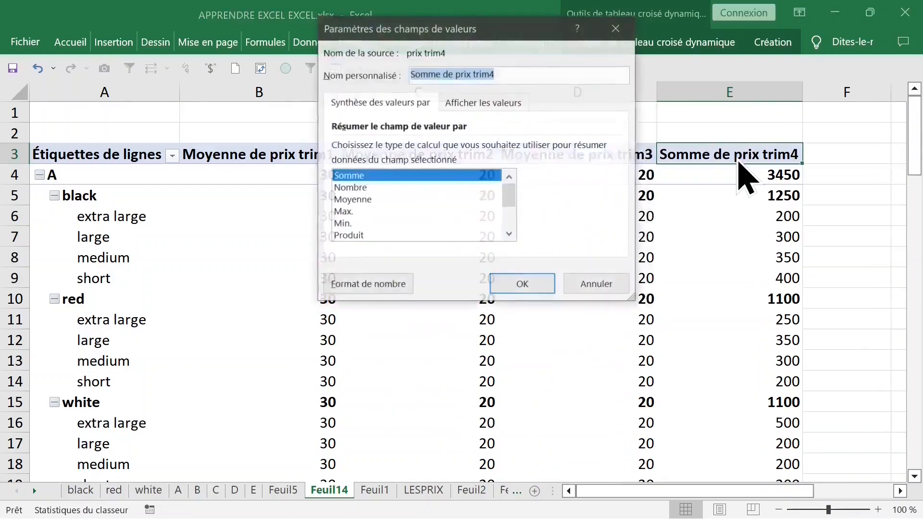
click(367, 200)
click(528, 284)
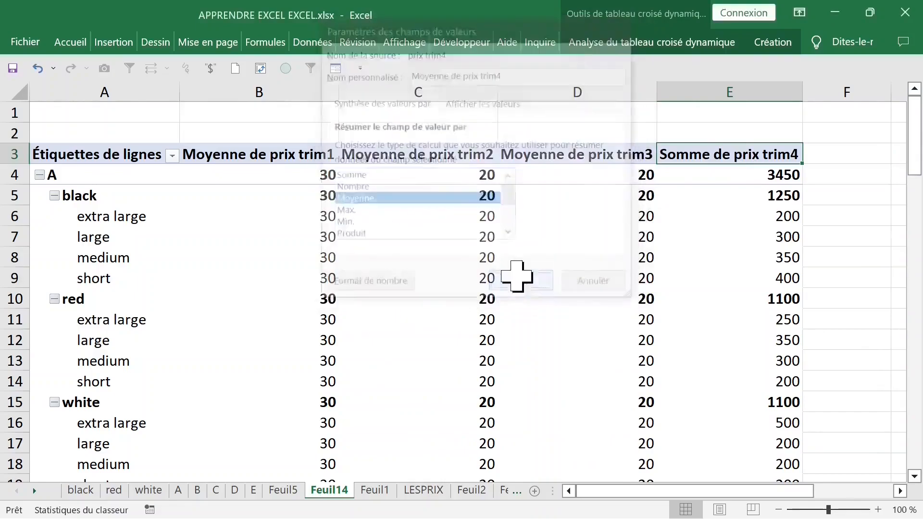
Step: Format the prix trim1 average values as currency (Monétaire) with 2 decimals and the € symbol
click(418, 210)
click(317, 202)
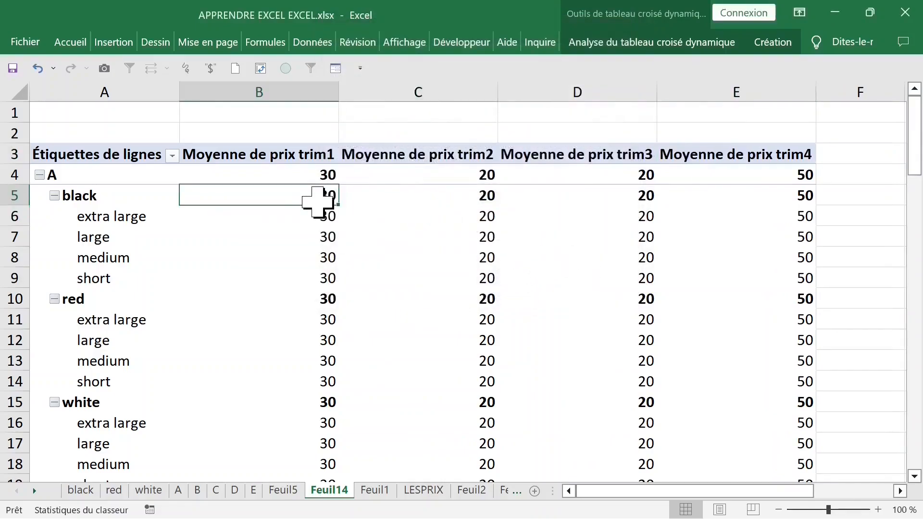
right_click(286, 198)
click(336, 283)
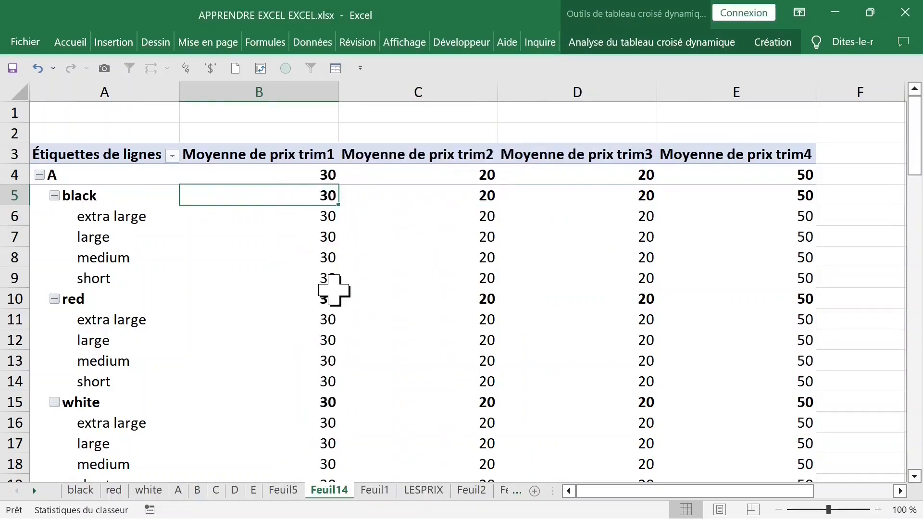
click(145, 163)
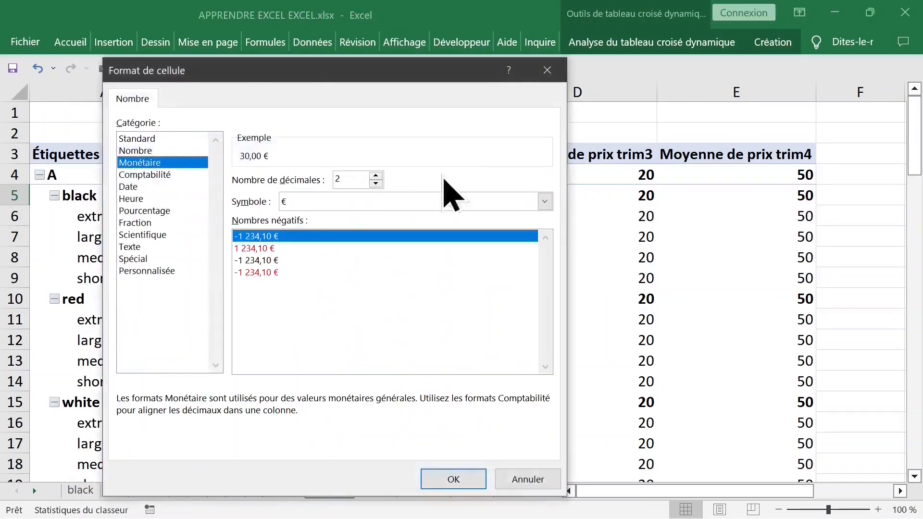
click(453, 479)
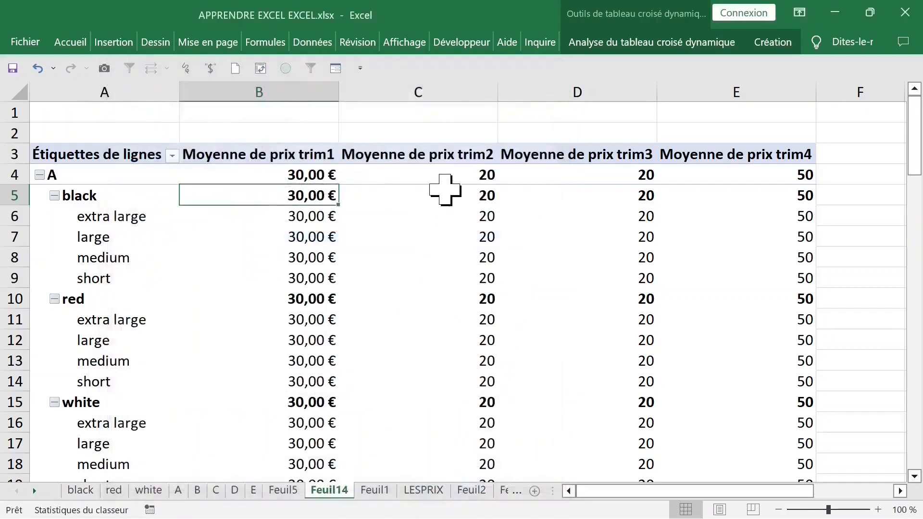
Step: Apply the Monétaire number format in euros to the prix trim2 average values
click(432, 176)
right_click(435, 178)
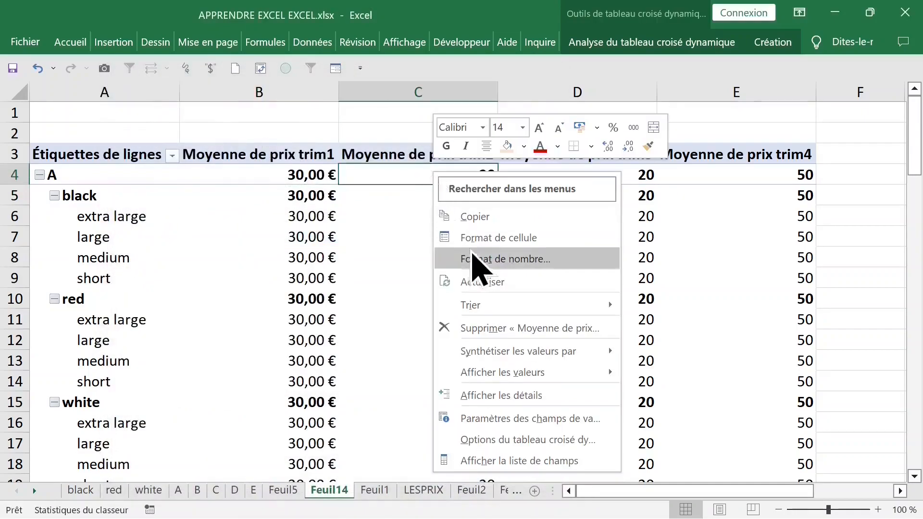
click(476, 260)
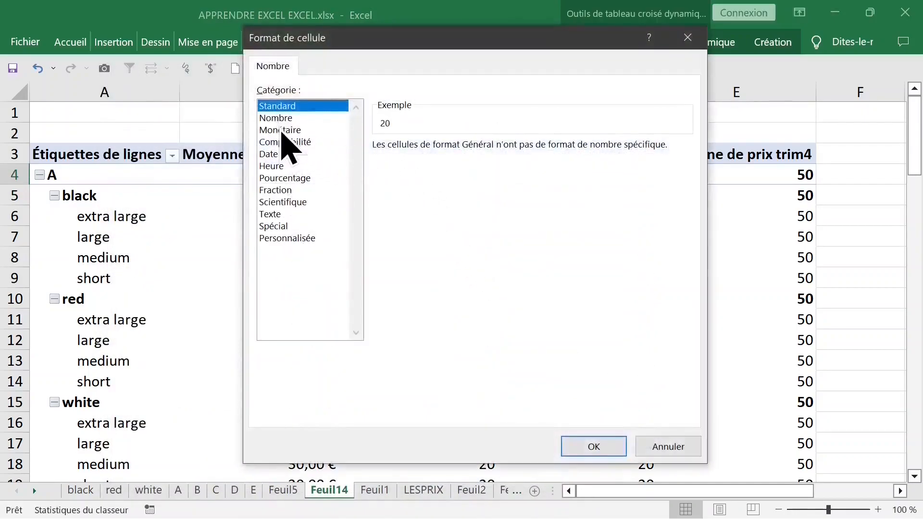
click(282, 131)
click(605, 449)
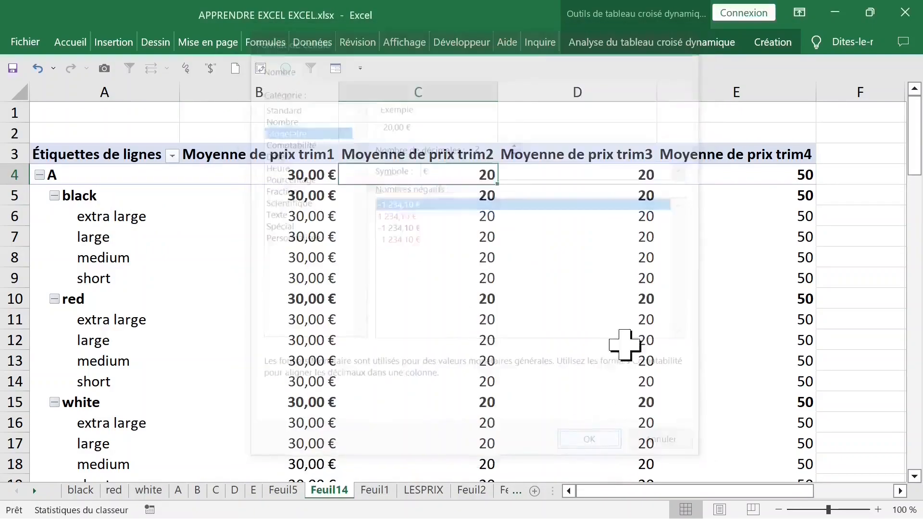
Step: Apply the Monétaire number format with 2 decimals and the € symbol to the prix trim3 average values
click(590, 176)
right_click(591, 176)
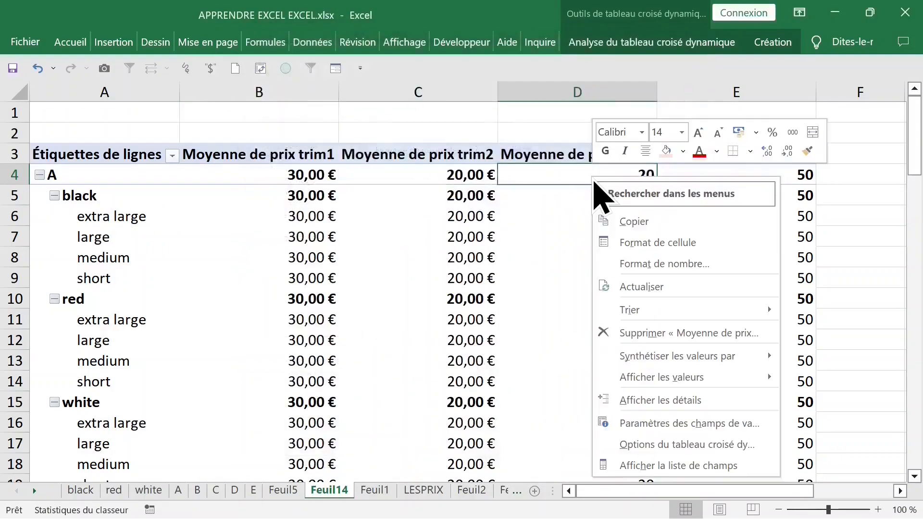
click(707, 269)
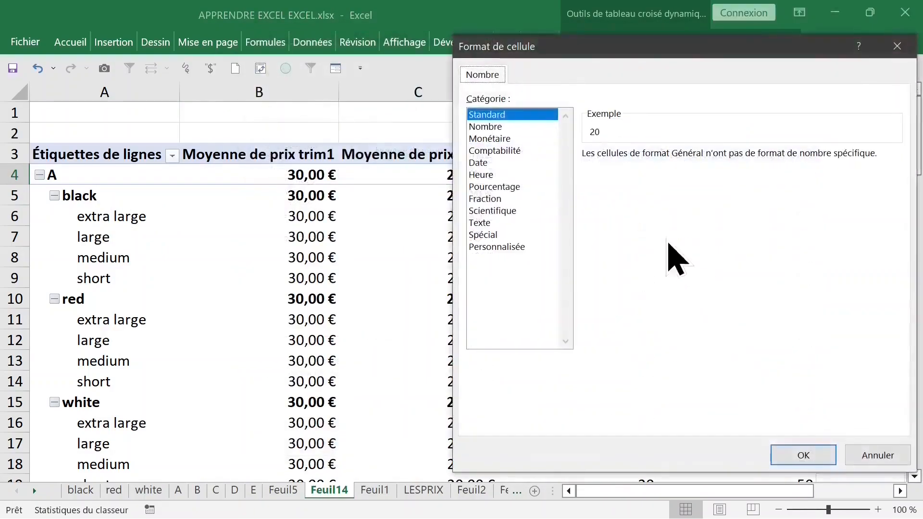
click(495, 139)
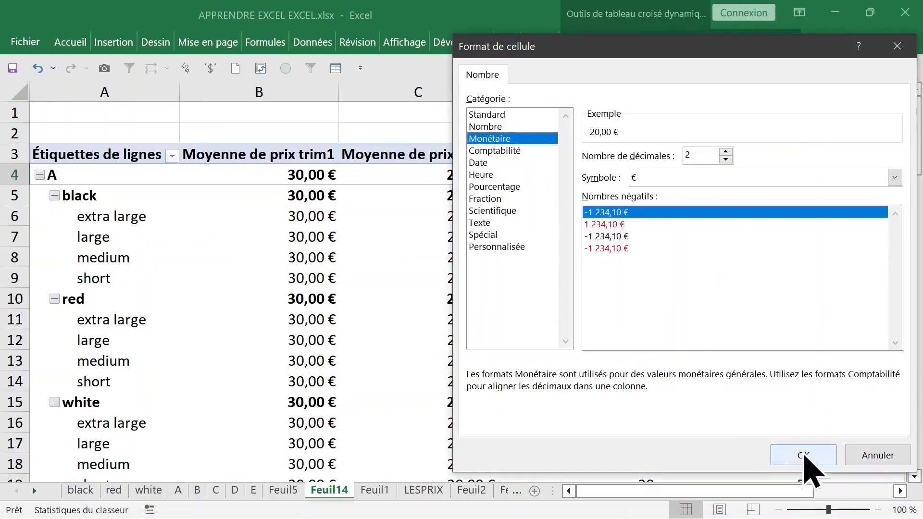
click(804, 455)
Step: Apply the Monétaire number format with 2 decimals and the € symbol to the prix trim4 average values
click(711, 179)
right_click(716, 179)
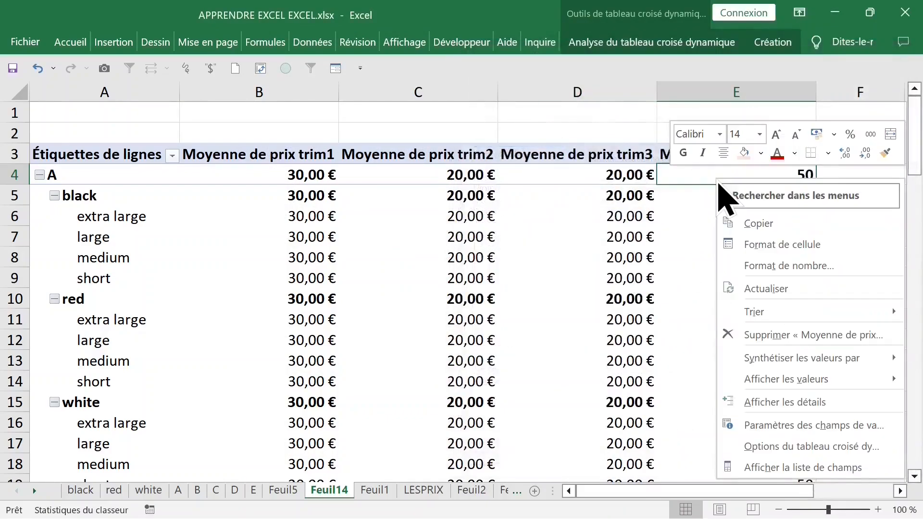
click(812, 266)
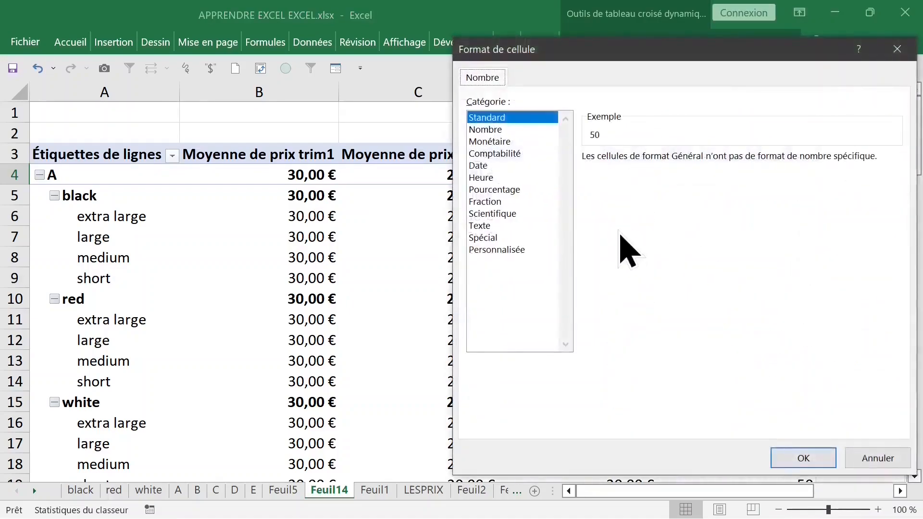
click(495, 141)
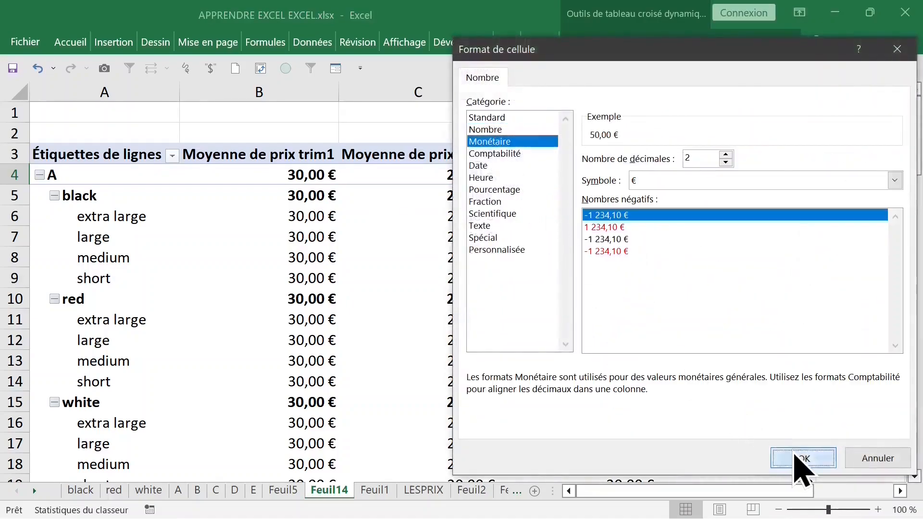
click(797, 457)
click(222, 245)
click(156, 217)
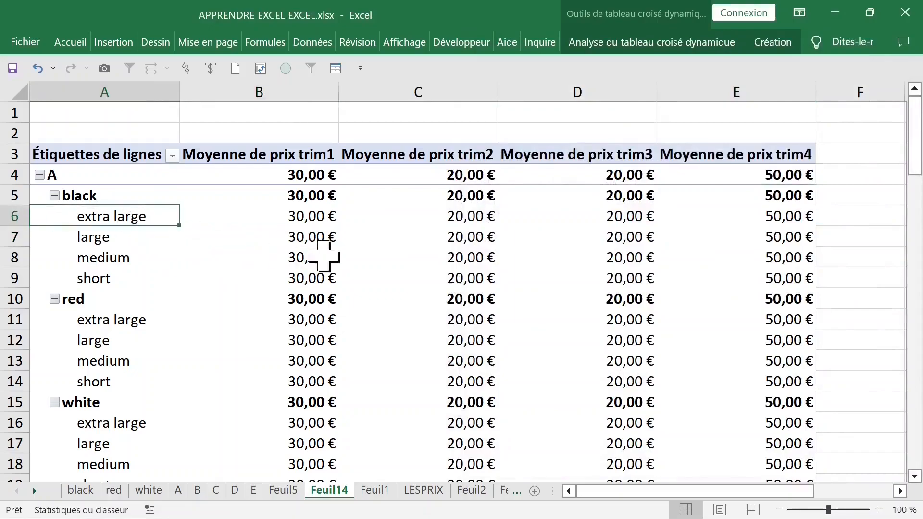
click(390, 242)
click(241, 192)
click(90, 201)
click(133, 220)
right_click(124, 223)
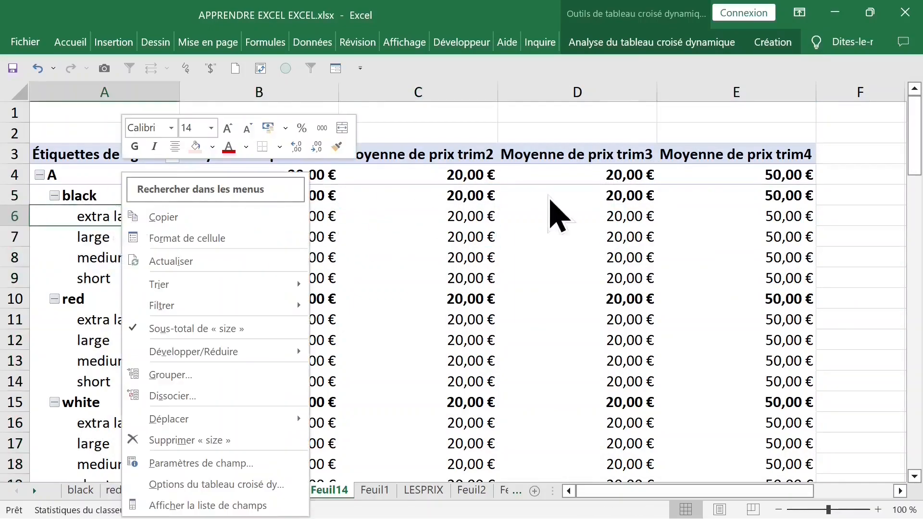
click(670, 42)
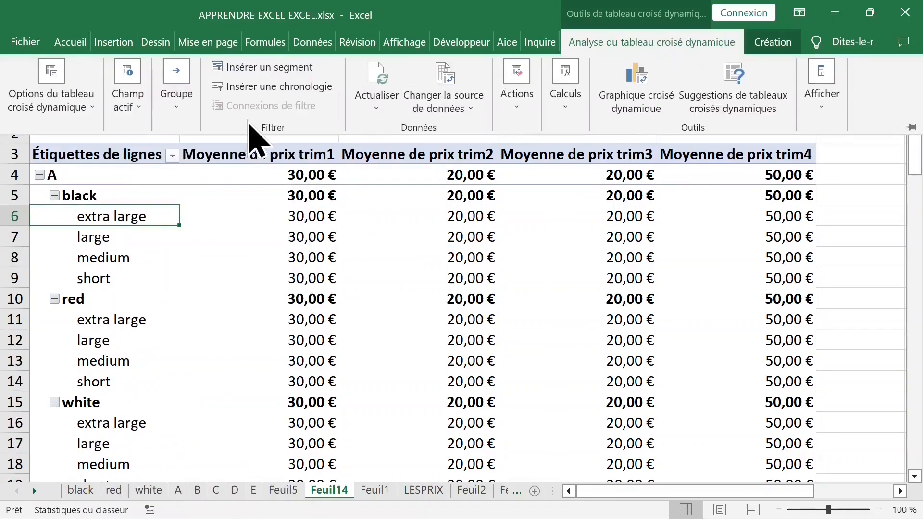
click(85, 107)
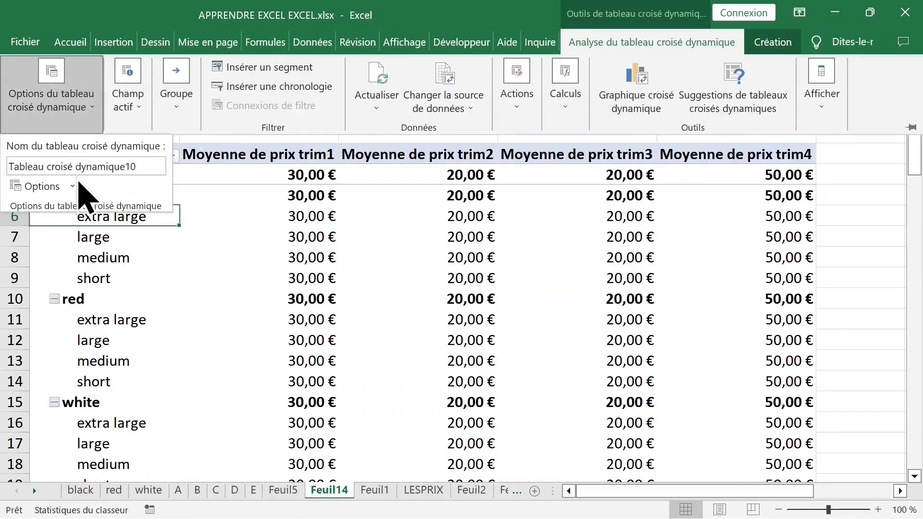
Step: Change the PivotTable's report layout to tabular form (Afficher sous forme tabulaire)
click(776, 32)
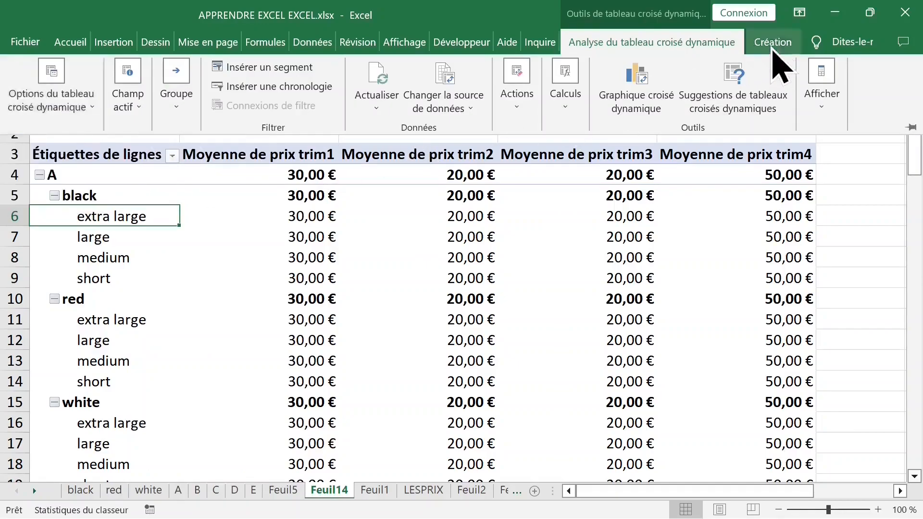
click(165, 110)
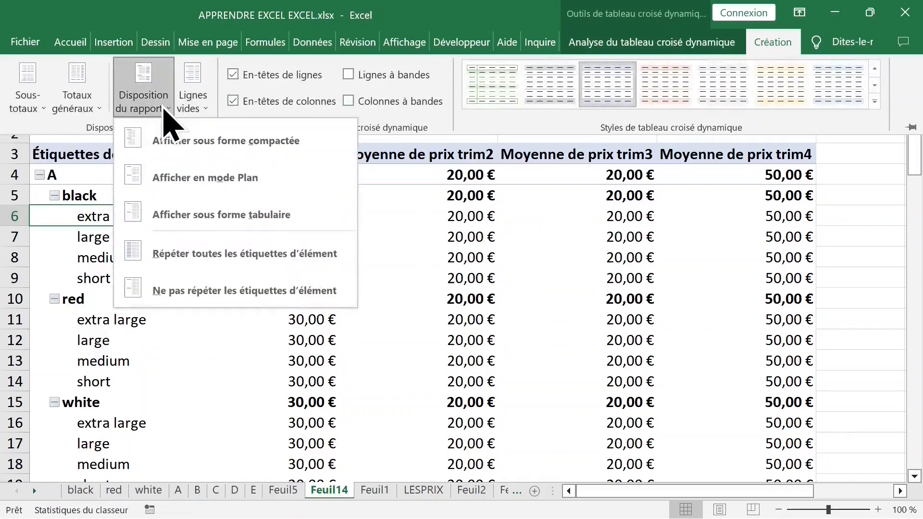
click(213, 215)
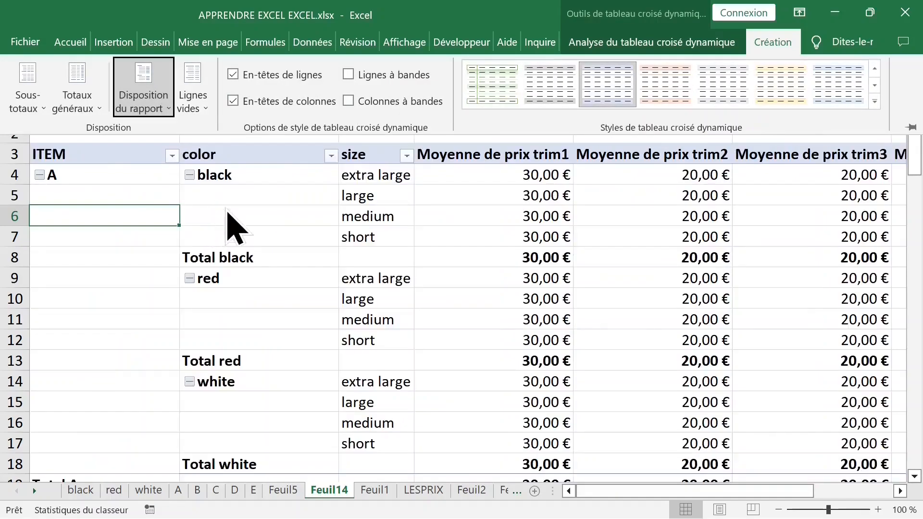
click(246, 231)
click(160, 201)
click(176, 273)
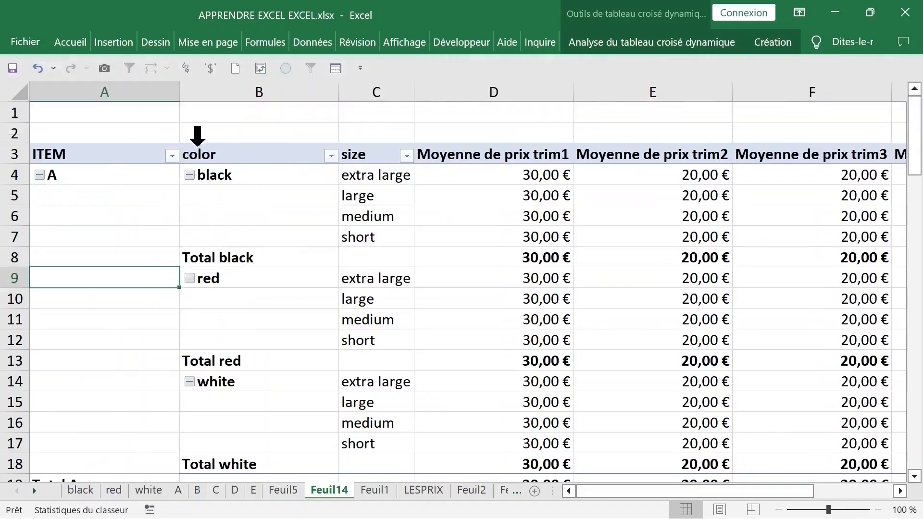
Step: Fit the widths of the PivotTable's ITEM and color columns to their contents
double_click(281, 98)
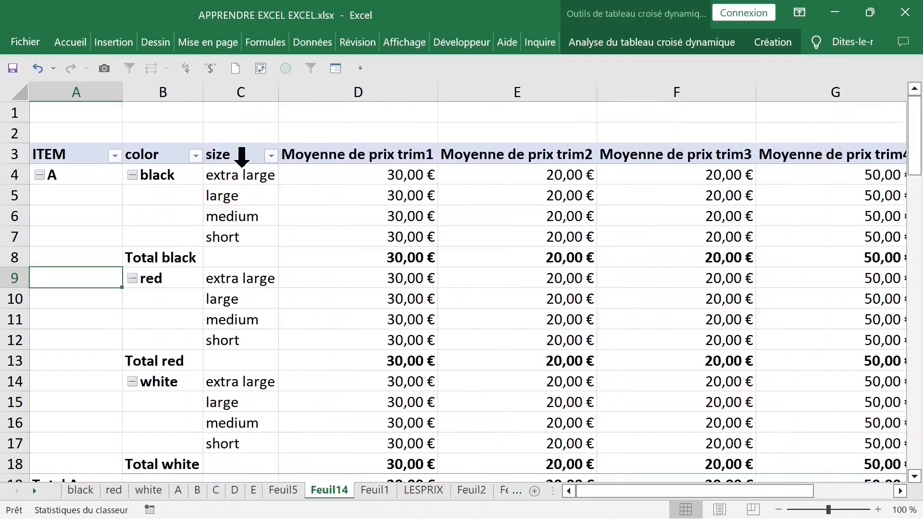
click(242, 155)
click(365, 192)
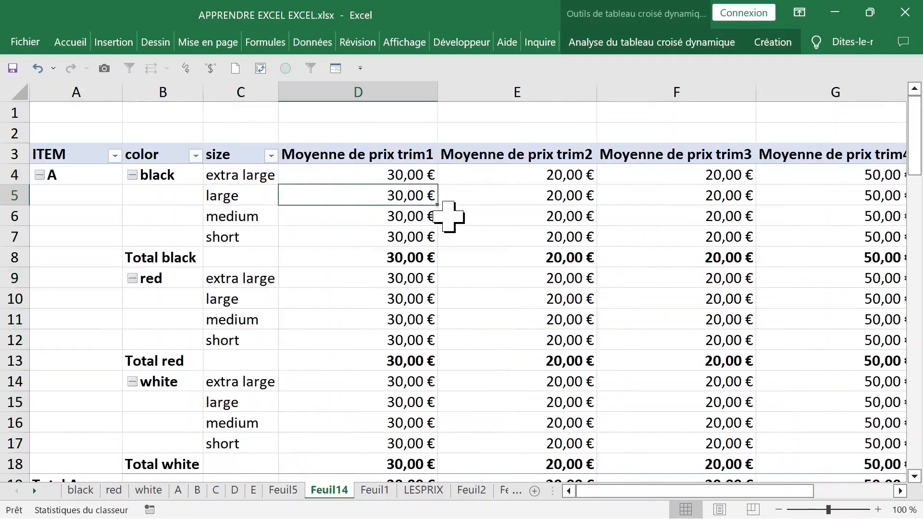
Step: Fill the blank ITEM and color cells by repeating all item labels in the PivotTable (Répéter toutes les étiquettes d'élément)
scroll(449, 216, down, 1)
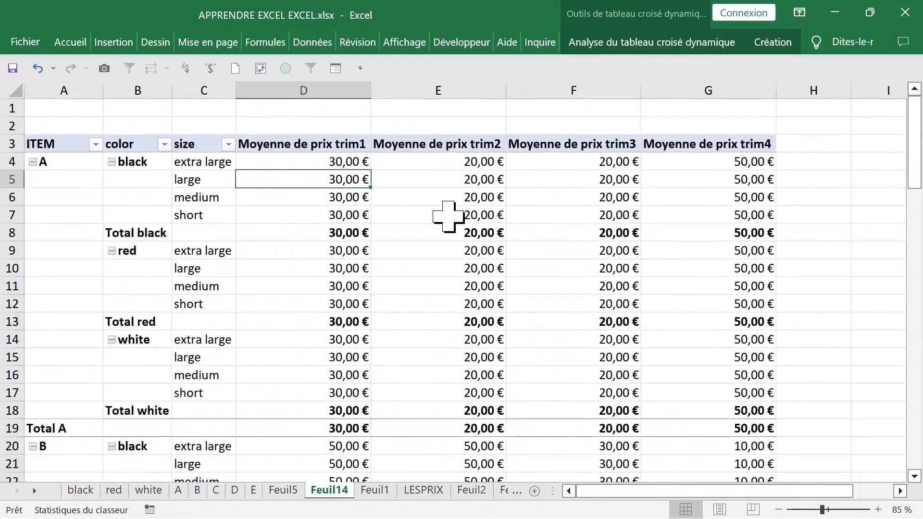
drag(60, 182, 62, 391)
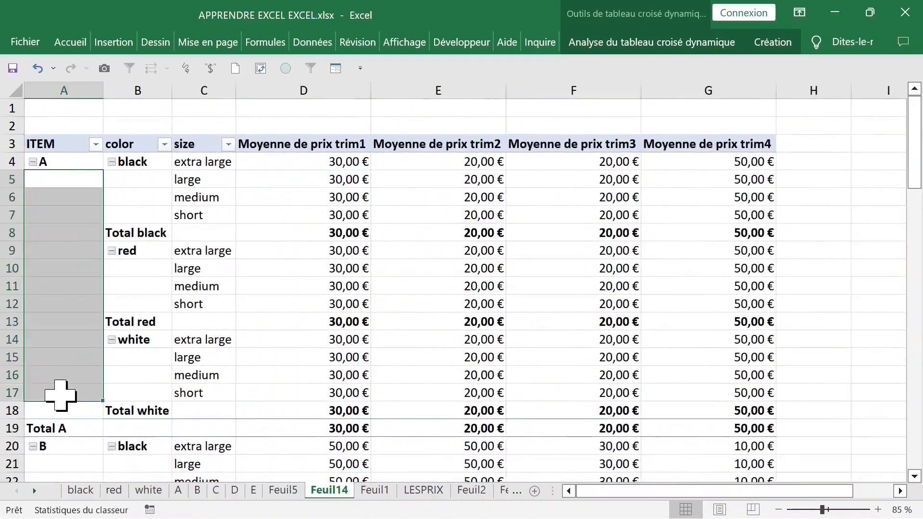
scroll(67, 272, down, 2)
scroll(71, 271, down, 4)
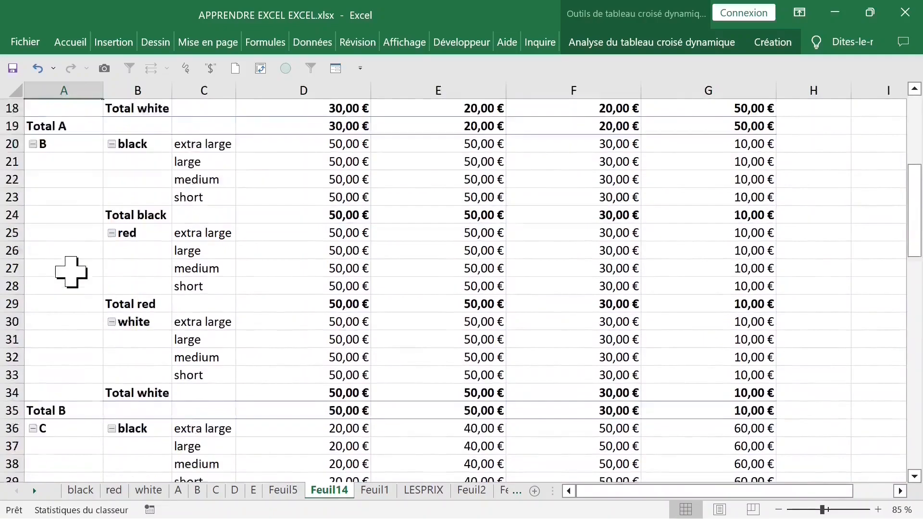
scroll(71, 271, up, 2)
scroll(70, 272, up, 5)
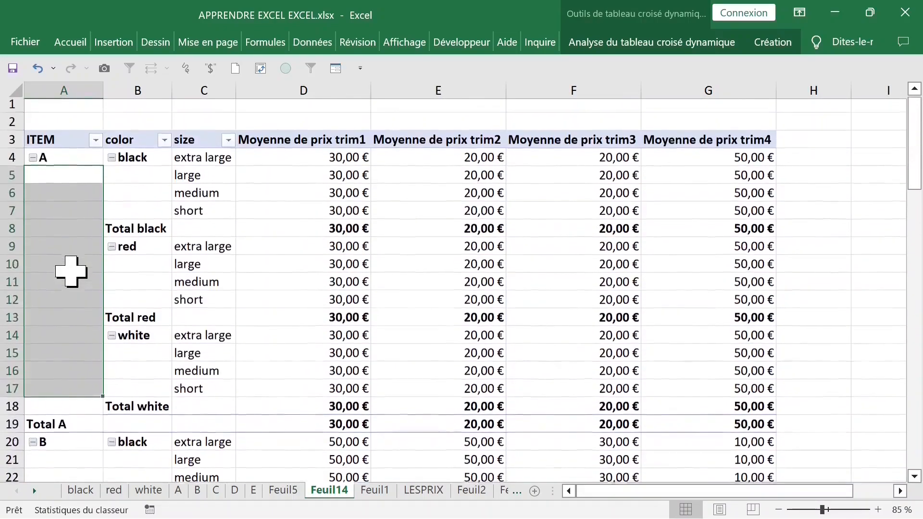
click(72, 218)
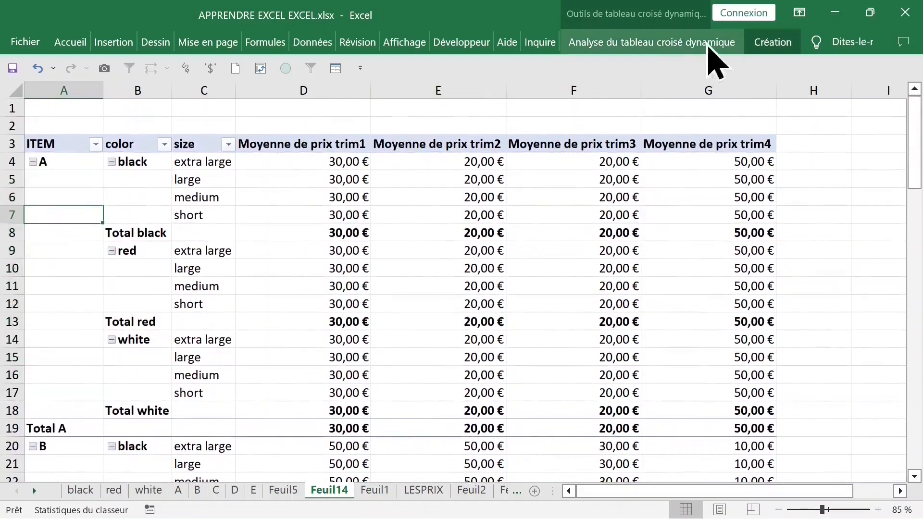
click(766, 45)
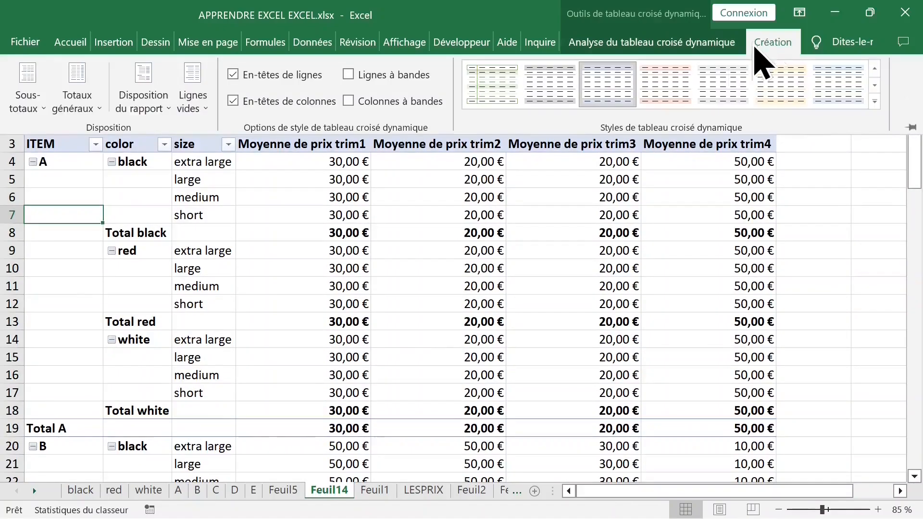
click(144, 102)
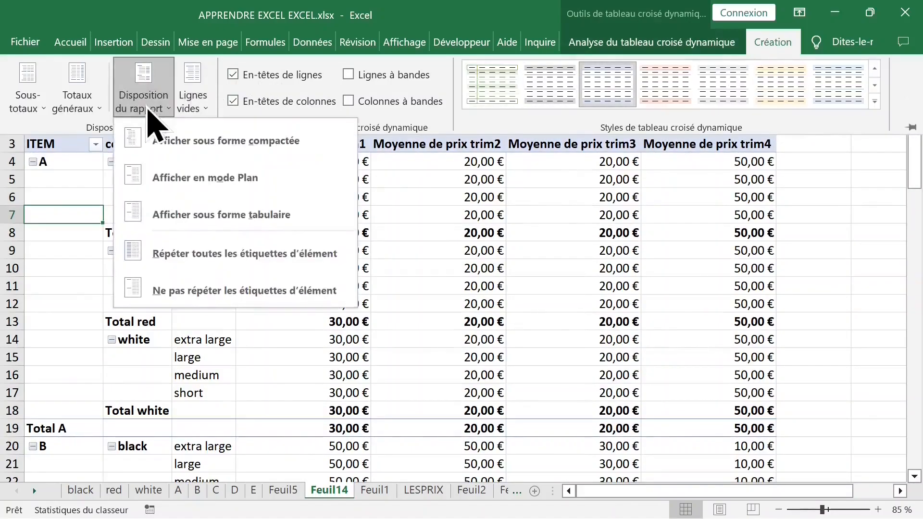
click(232, 260)
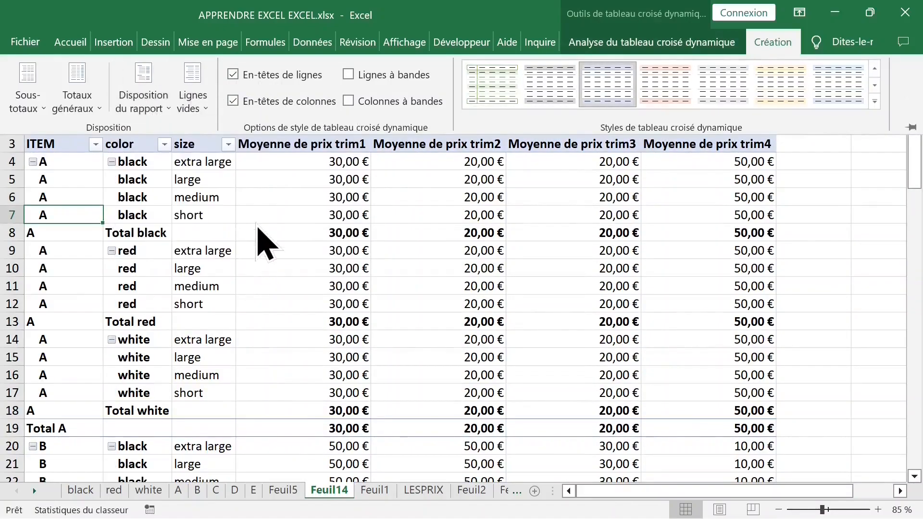
click(573, 251)
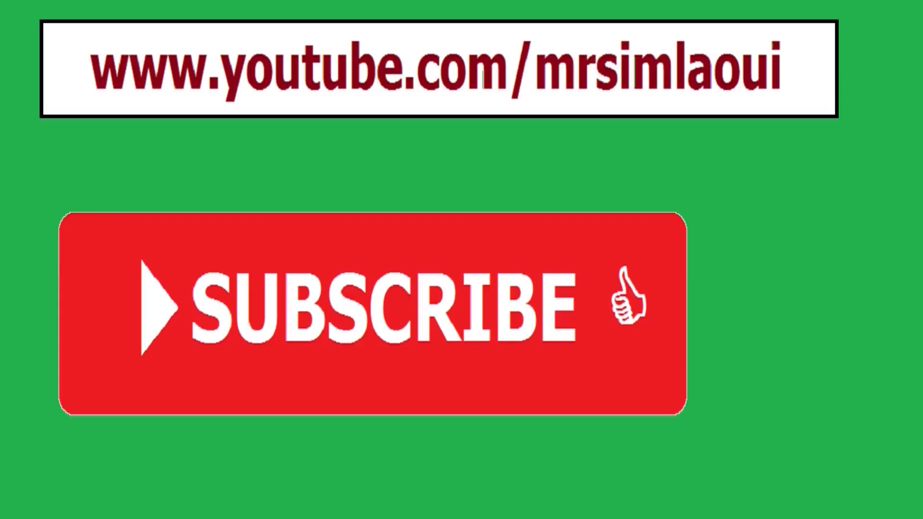